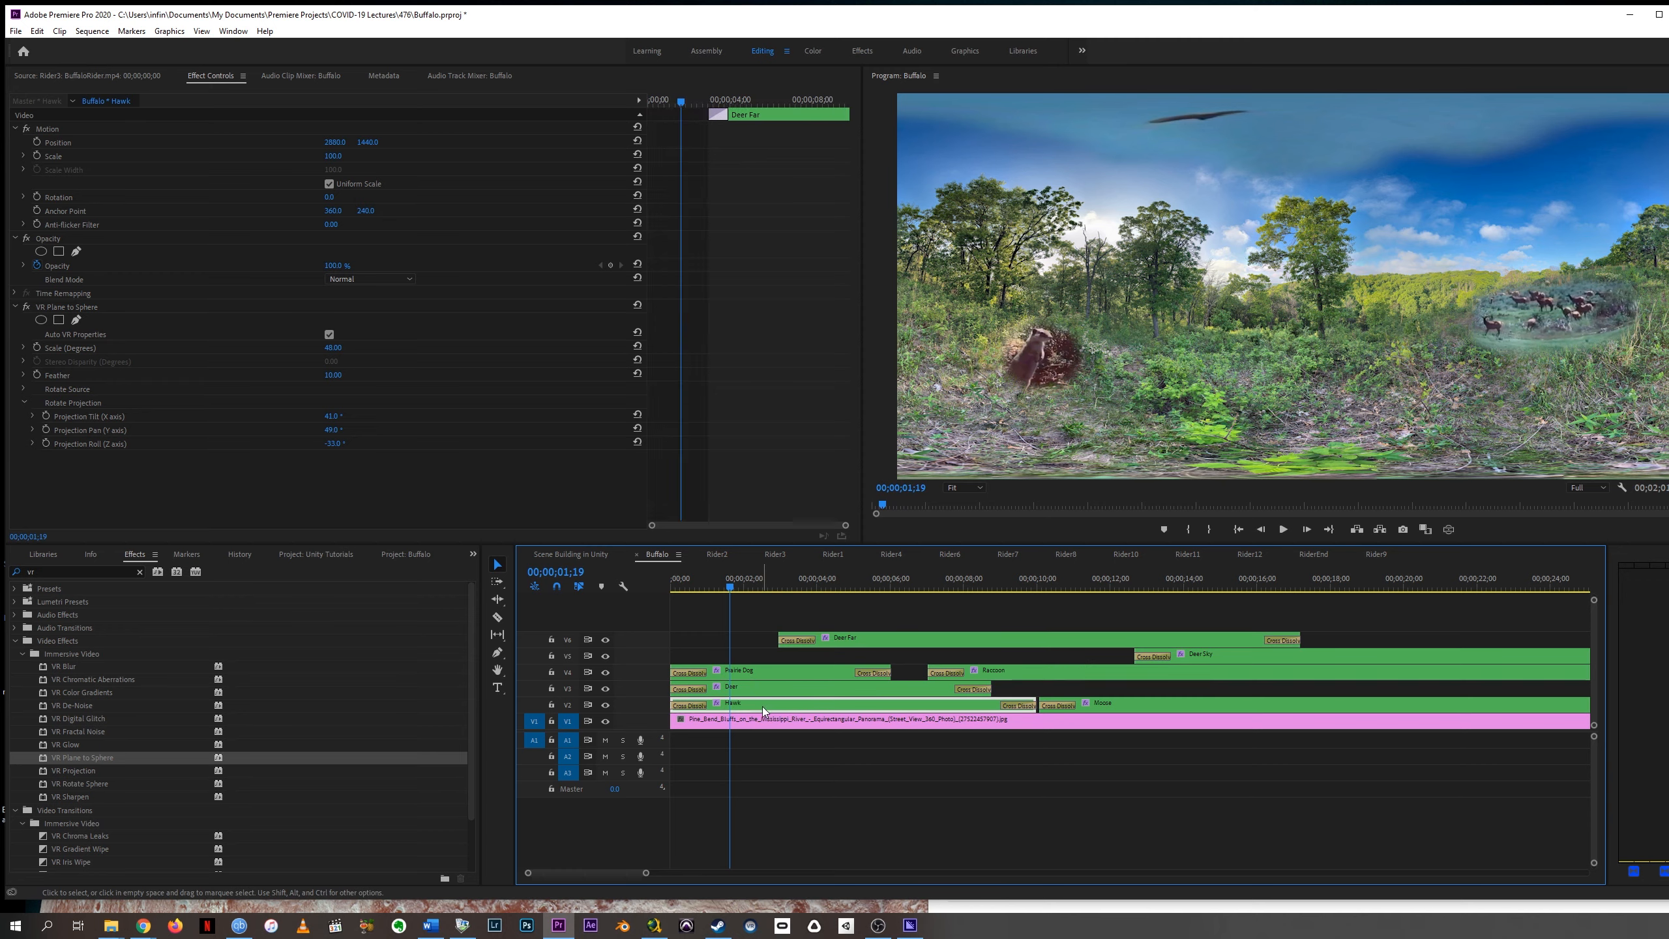
Move the playhead back to the start of the Buffalo sequence and turn on the VR video display in the program monitor
key("Left")
key("Left")
key("Left")
key("Left")
key("Left")
key("Left")
key("Left")
key("Left")
key("Left")
key("Left")
key("Left")
key("Left")
key("Left")
key("Left")
key("Left")
key("Left")
key("Left")
key("Left")
key("Left")
key("Left")
key("Left")
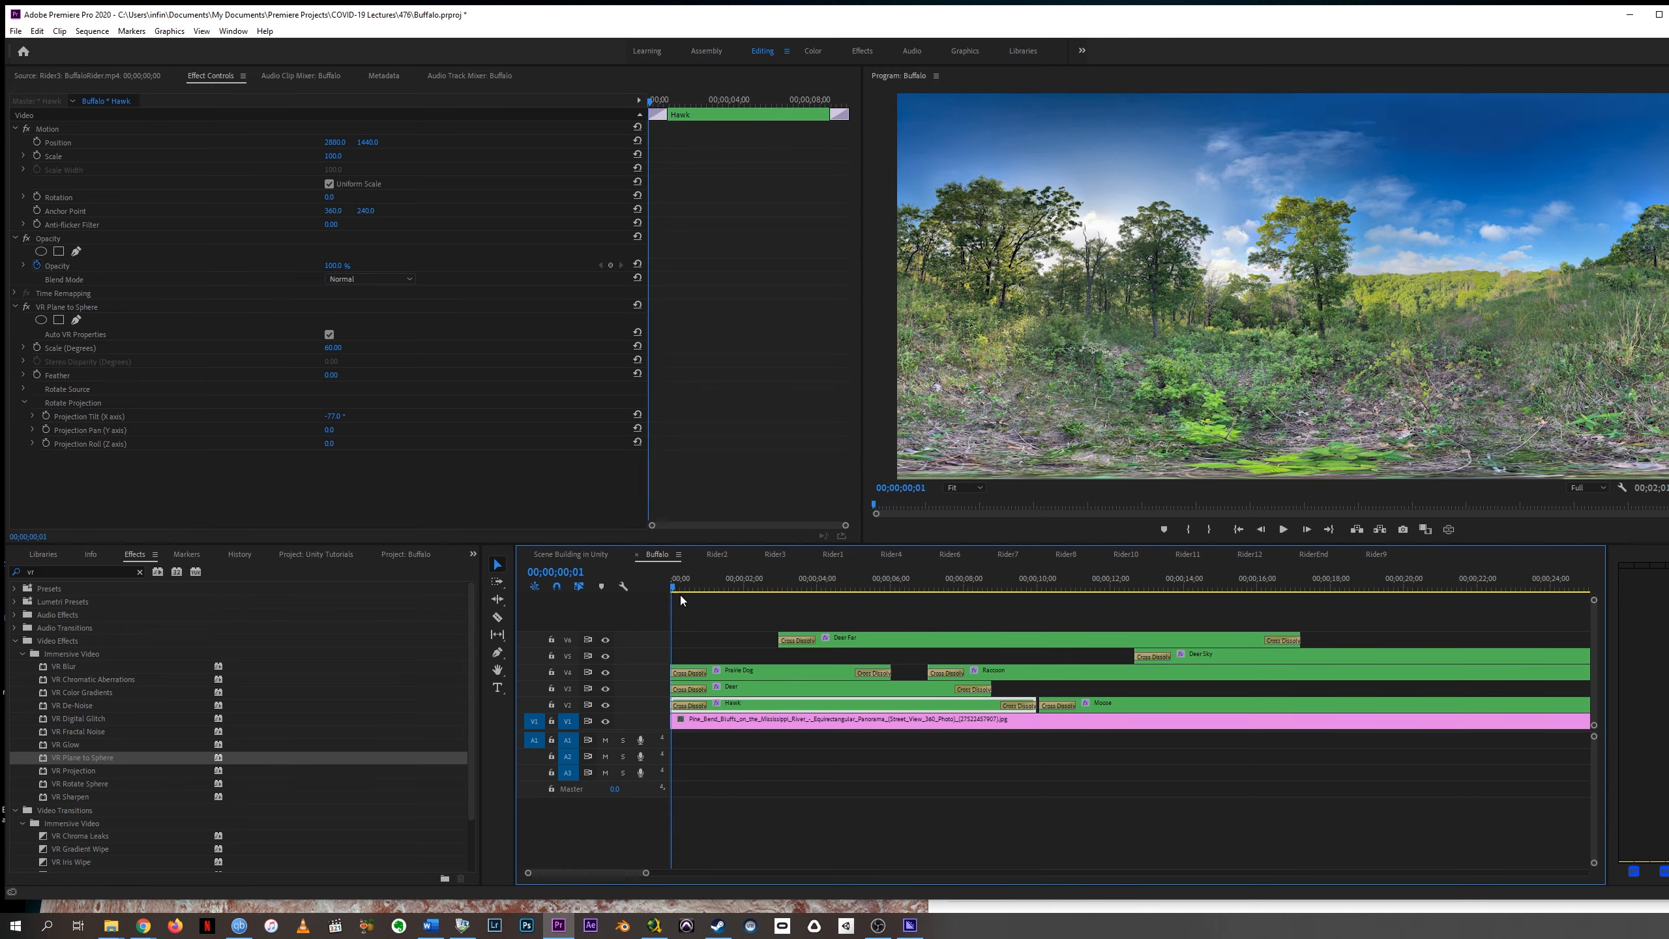
left_click(1447, 530)
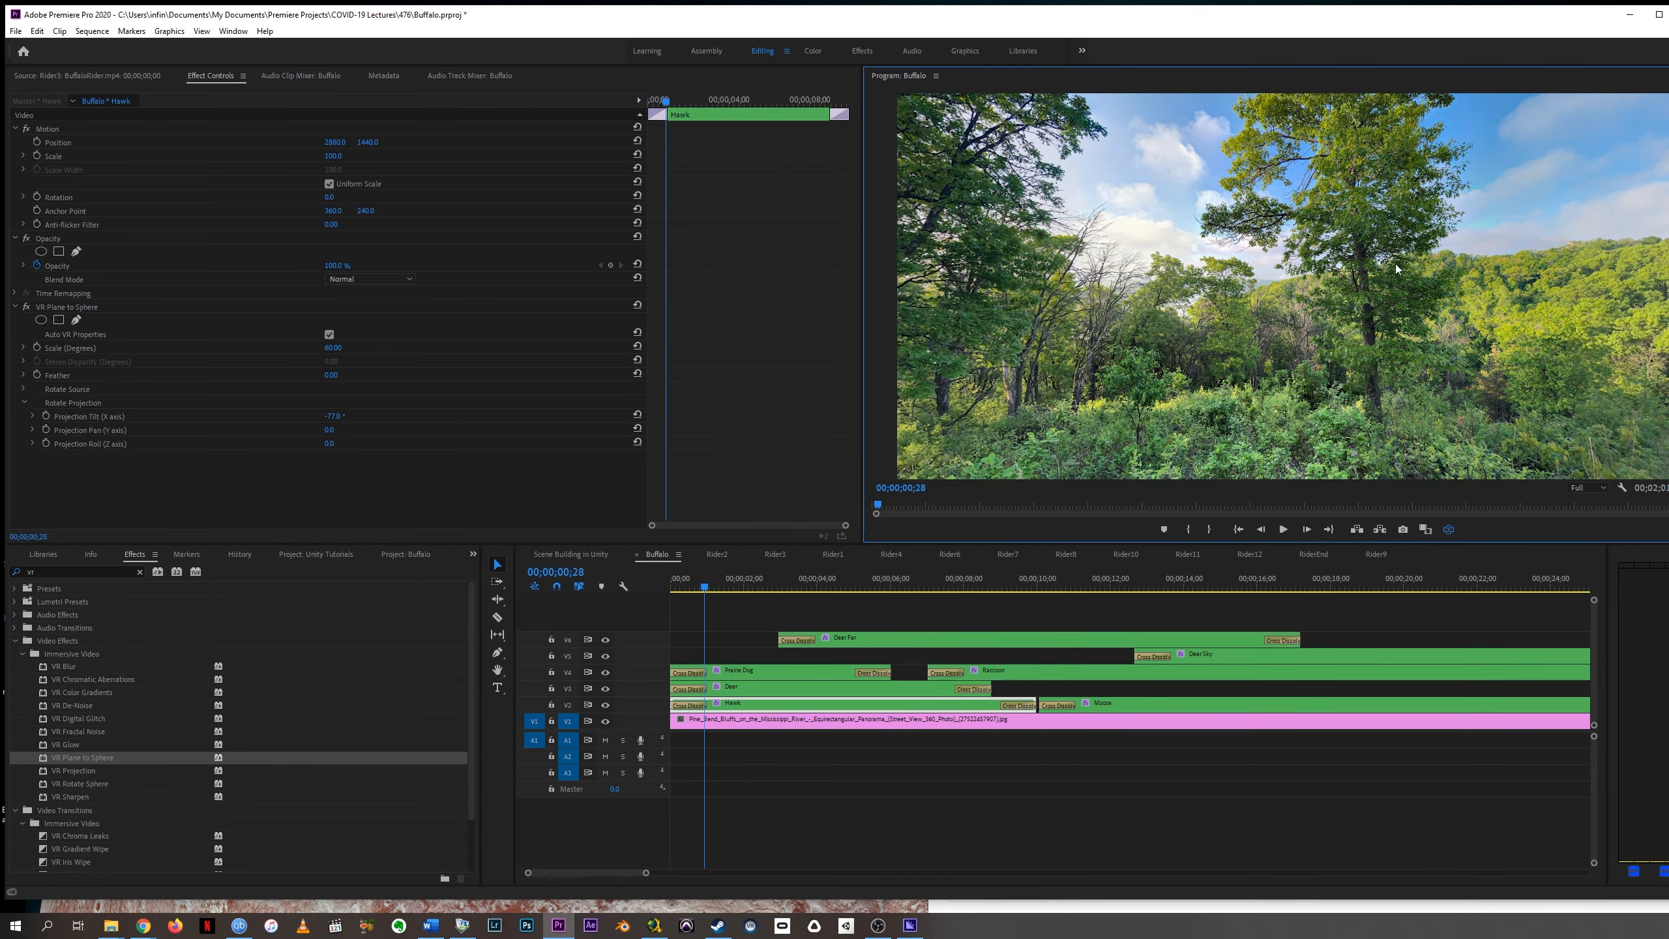
Look up at the sky in the VR view and play the hawk footage until about 9 seconds
left_click_drag(1308, 217, 1296, 491)
key("space")
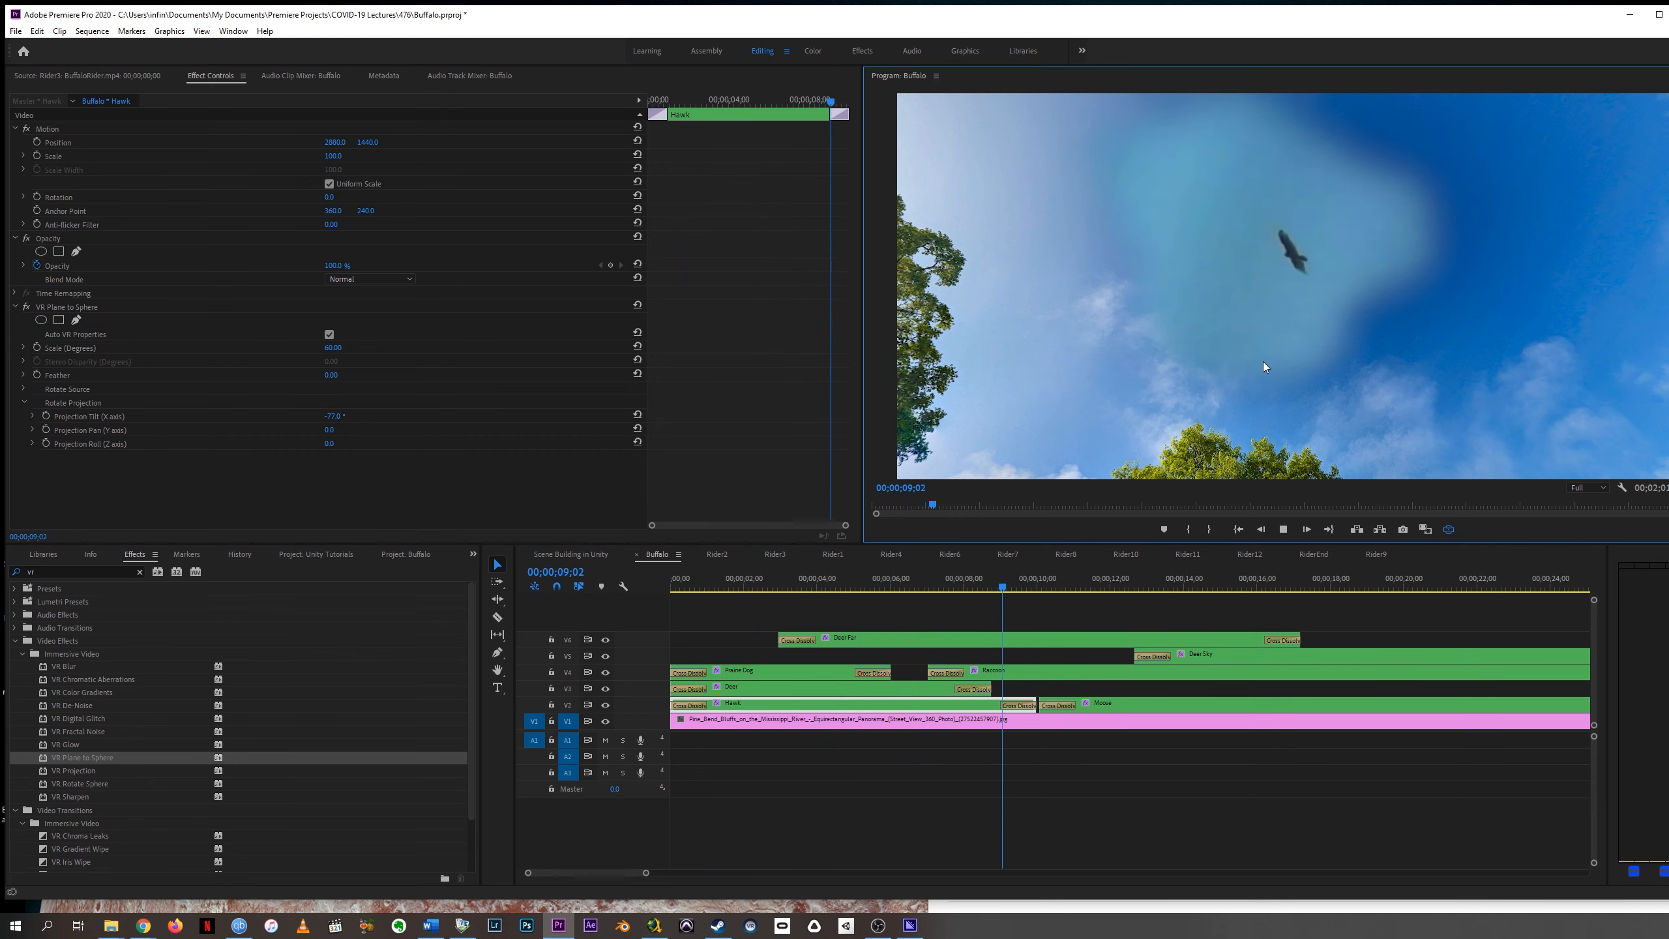
key("space")
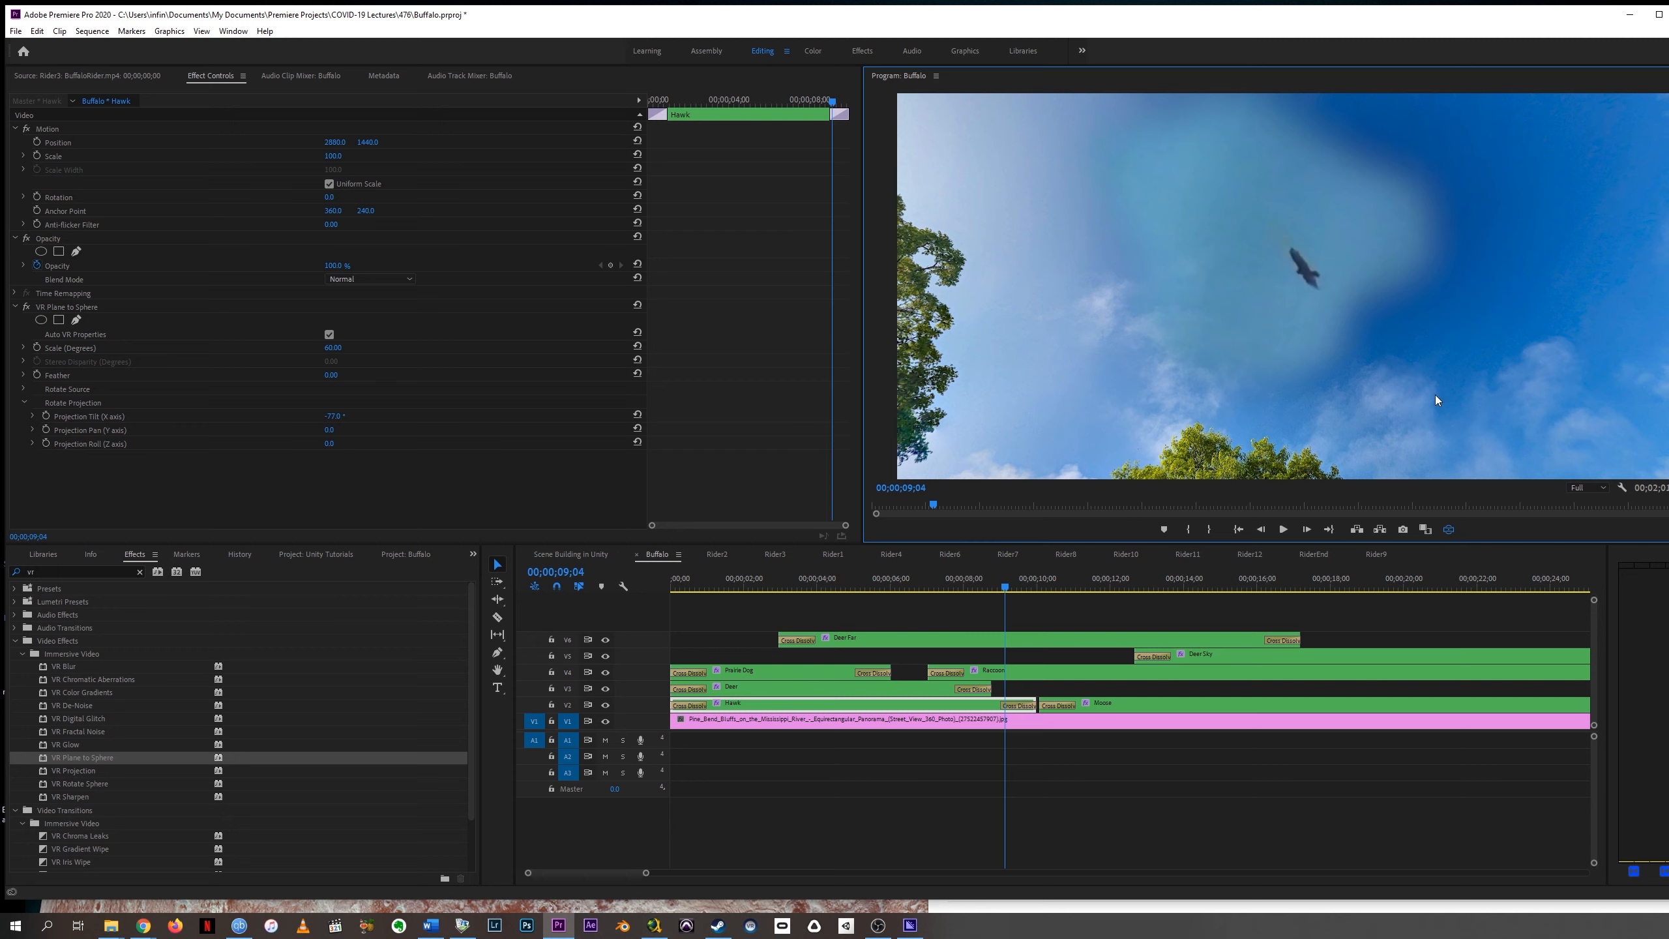
Return to about the 1-second mark, show the whole sequence in the timeline, and look around the 360° scene from the trees to the hawk
left_click_drag(887, 576, 743, 621)
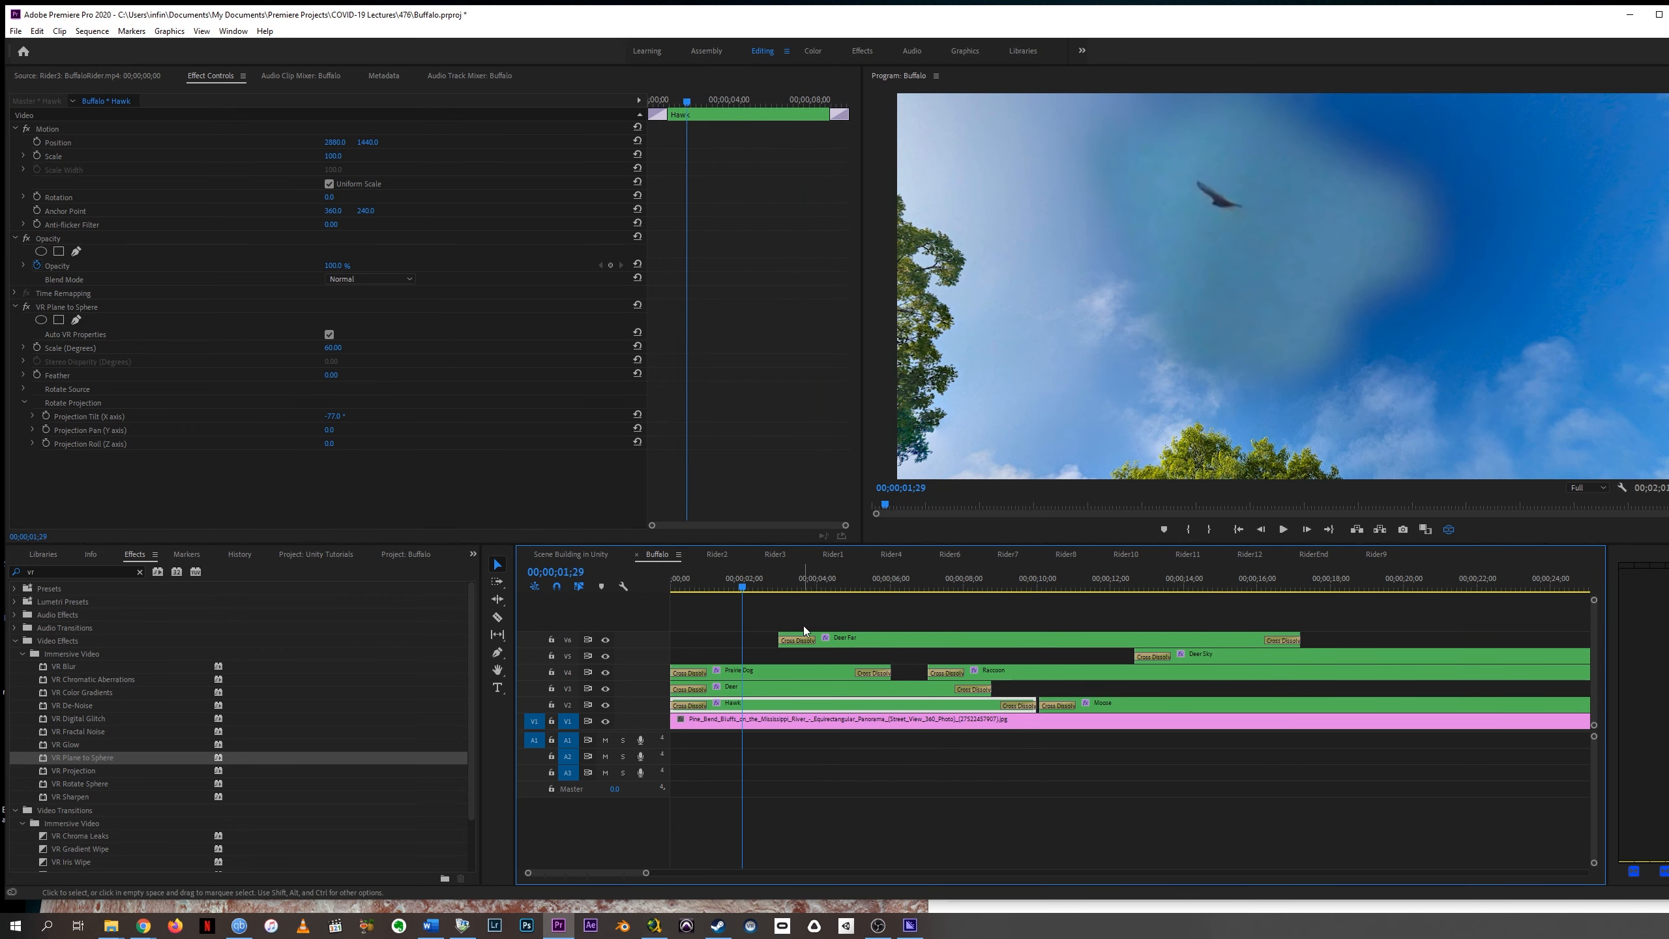
key("minus")
key("minus")
key("minus")
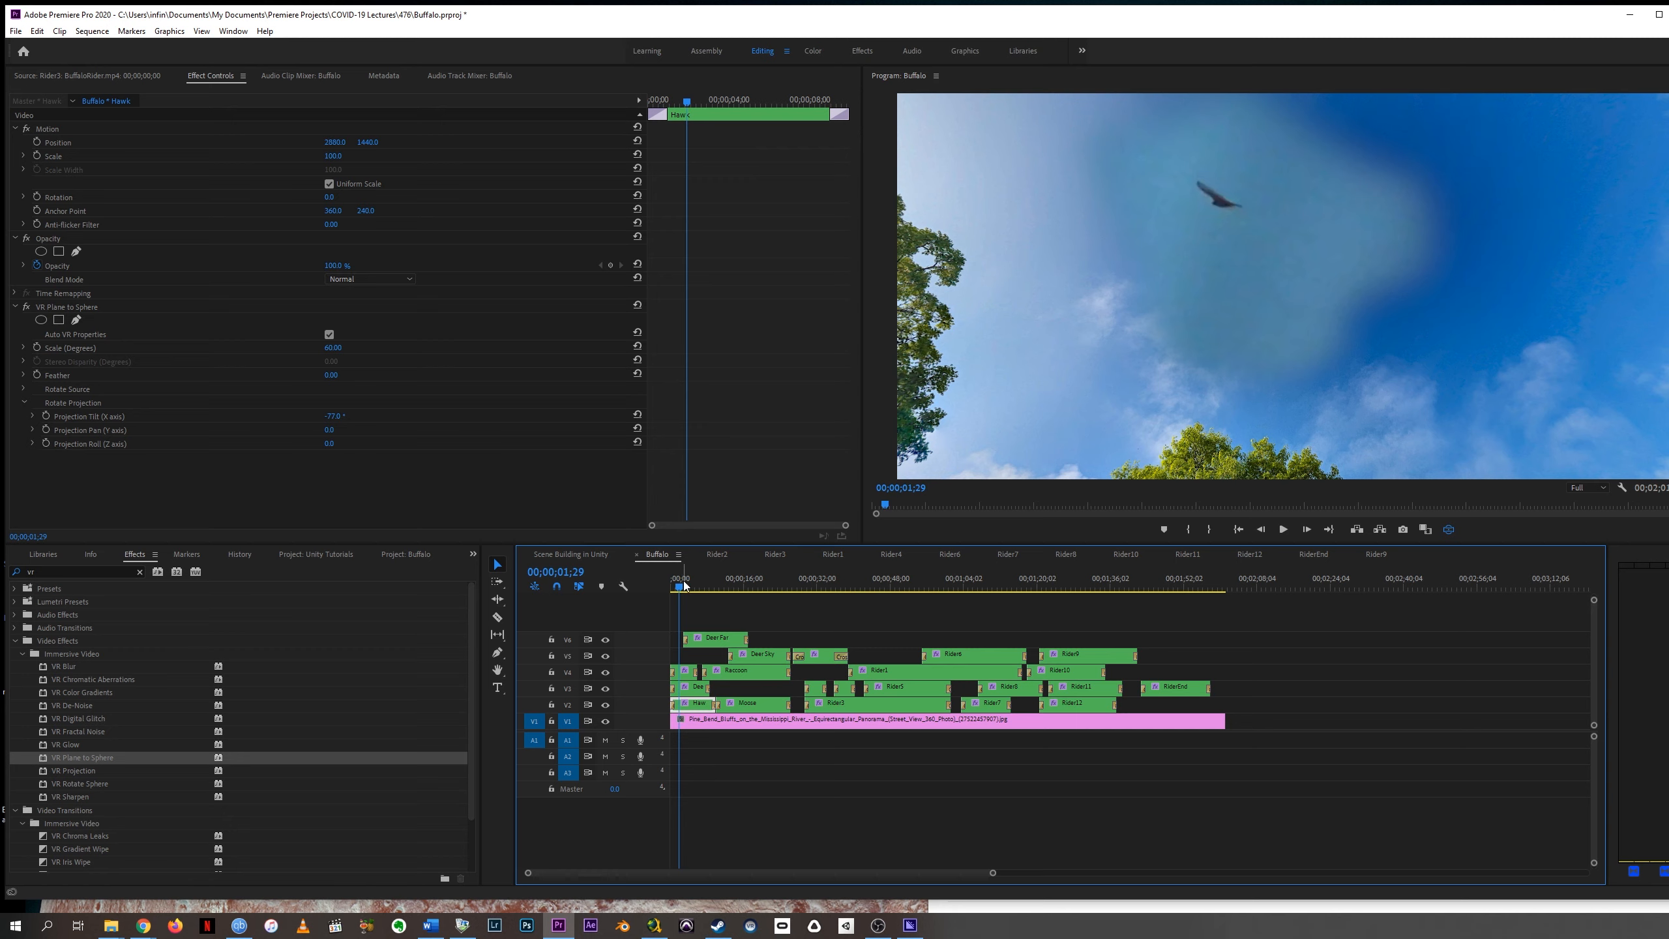
key("Up")
left_click_drag(1283, 365, 1210, 234)
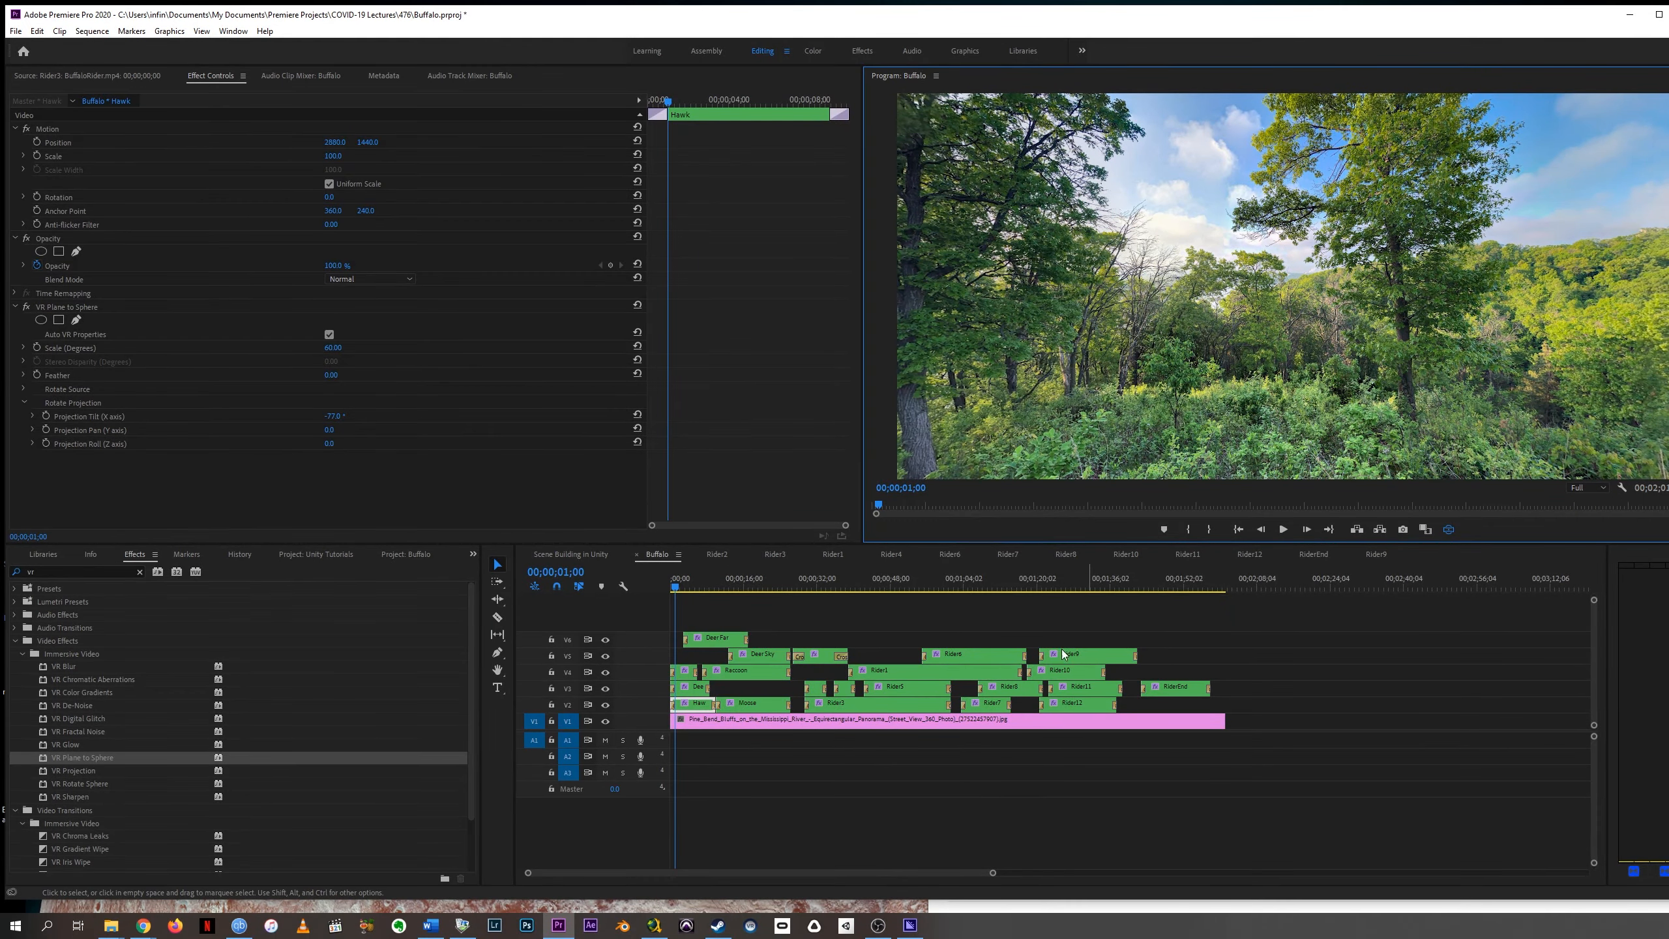
left_click_drag(926, 373, 1319, 276)
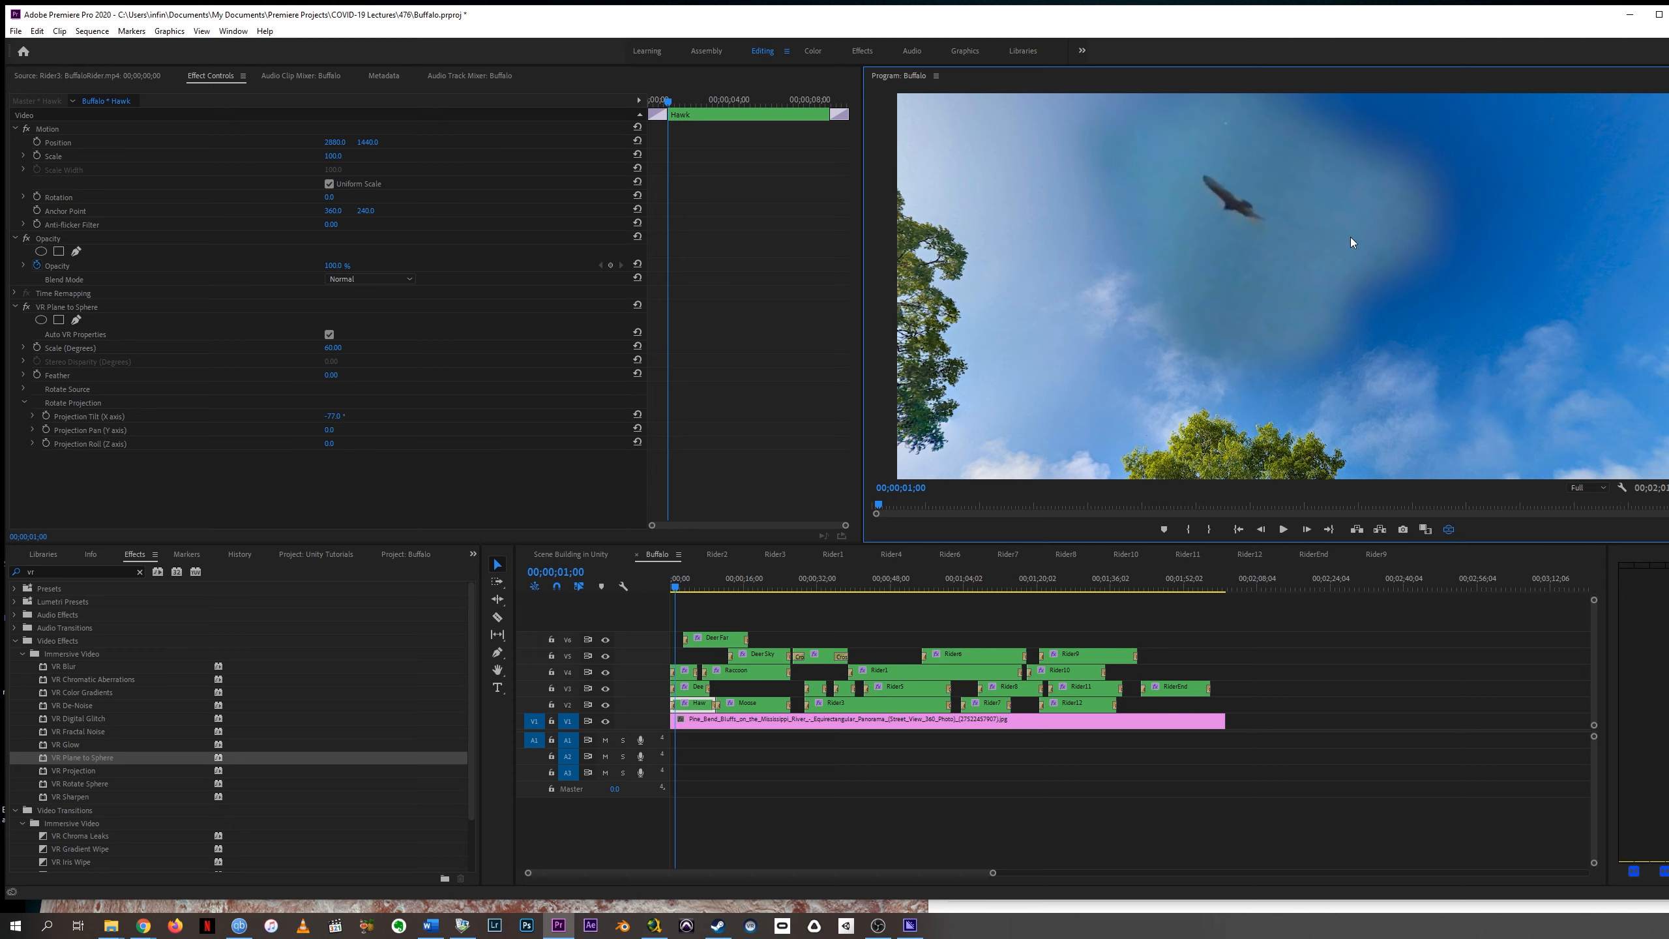
Try the 1/2, 1/4 and 1/8 playback resolutions for the program monitor
left_click(1601, 489)
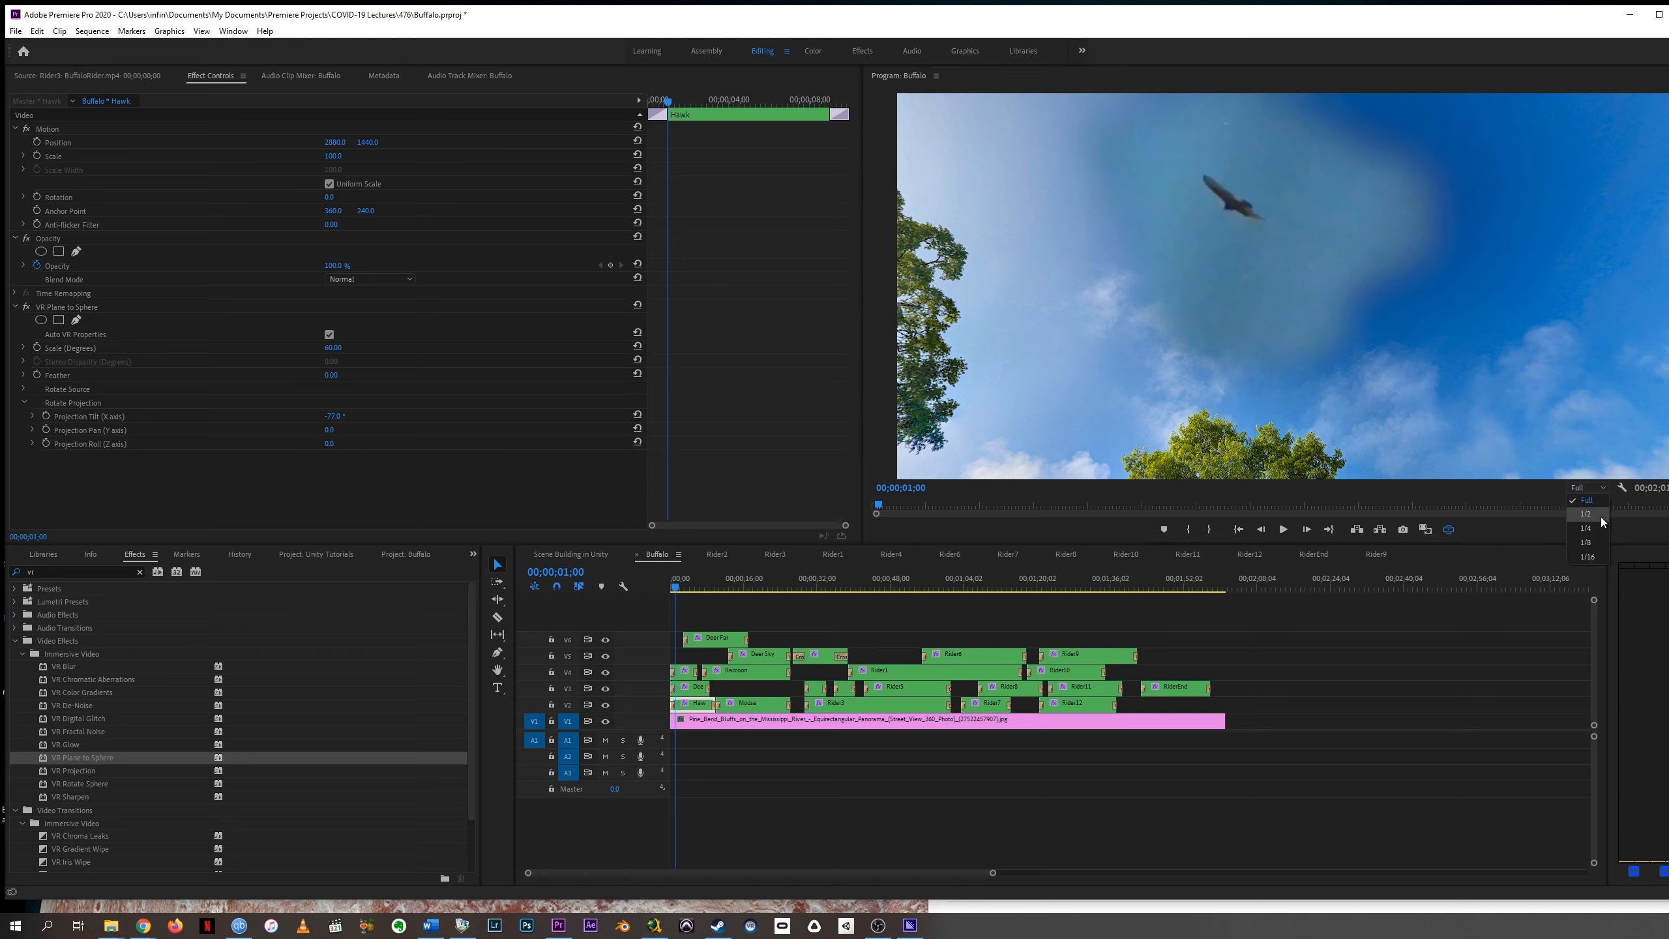
left_click(1601, 517)
left_click(1599, 487)
left_click(1598, 528)
left_click(1596, 487)
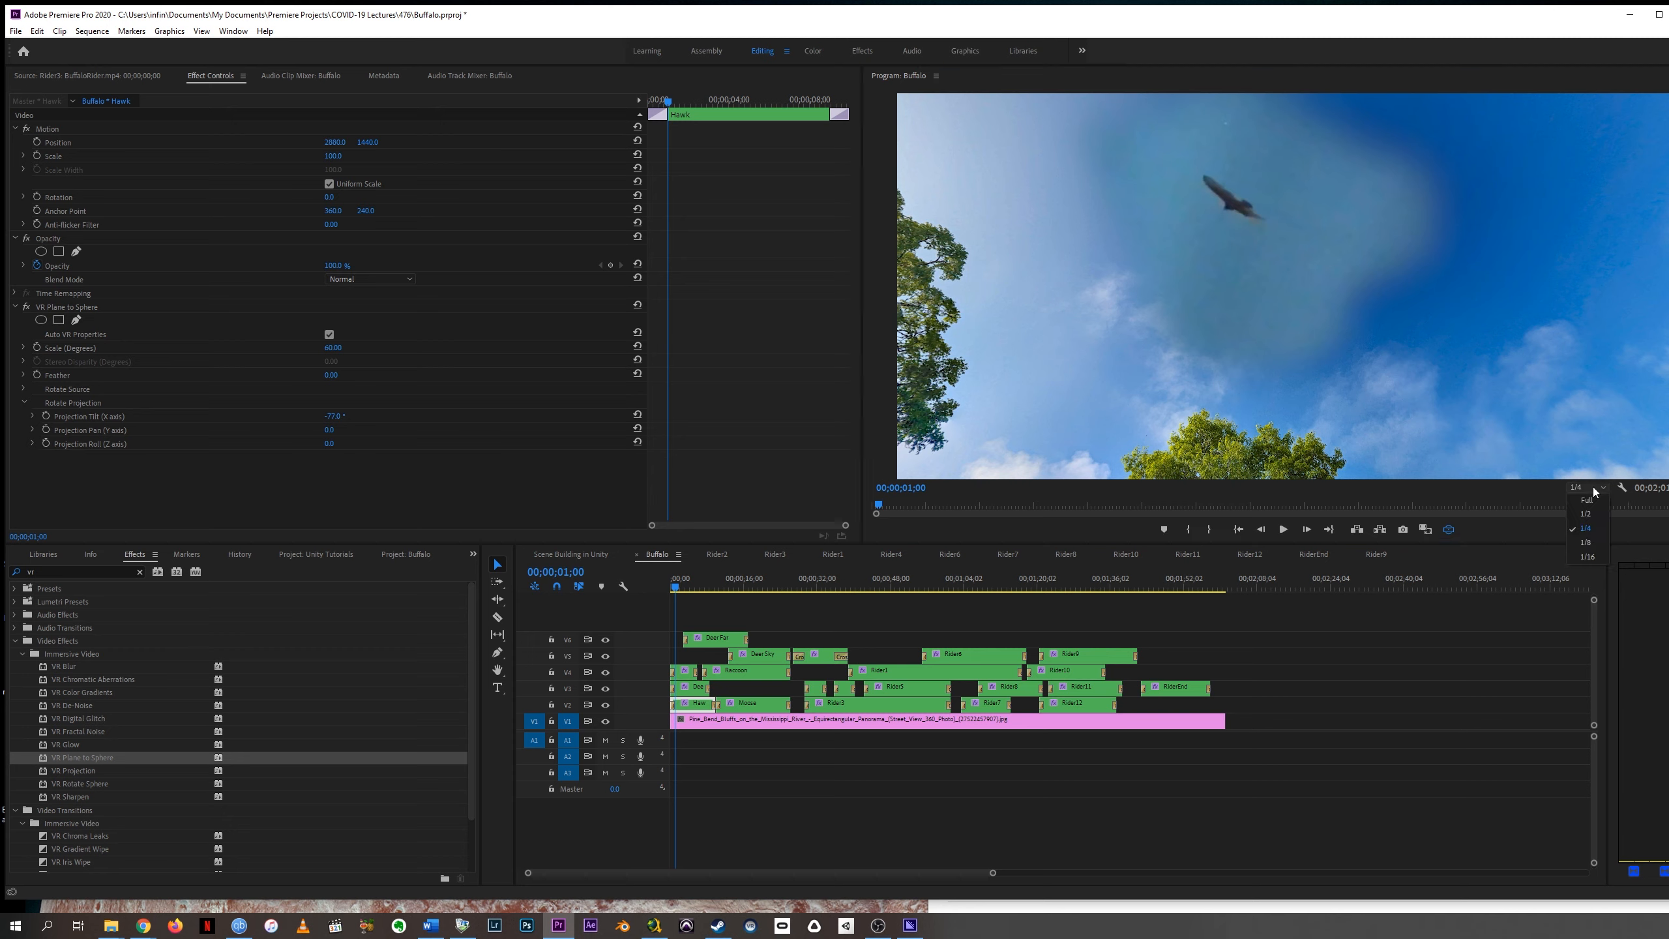
left_click(1601, 543)
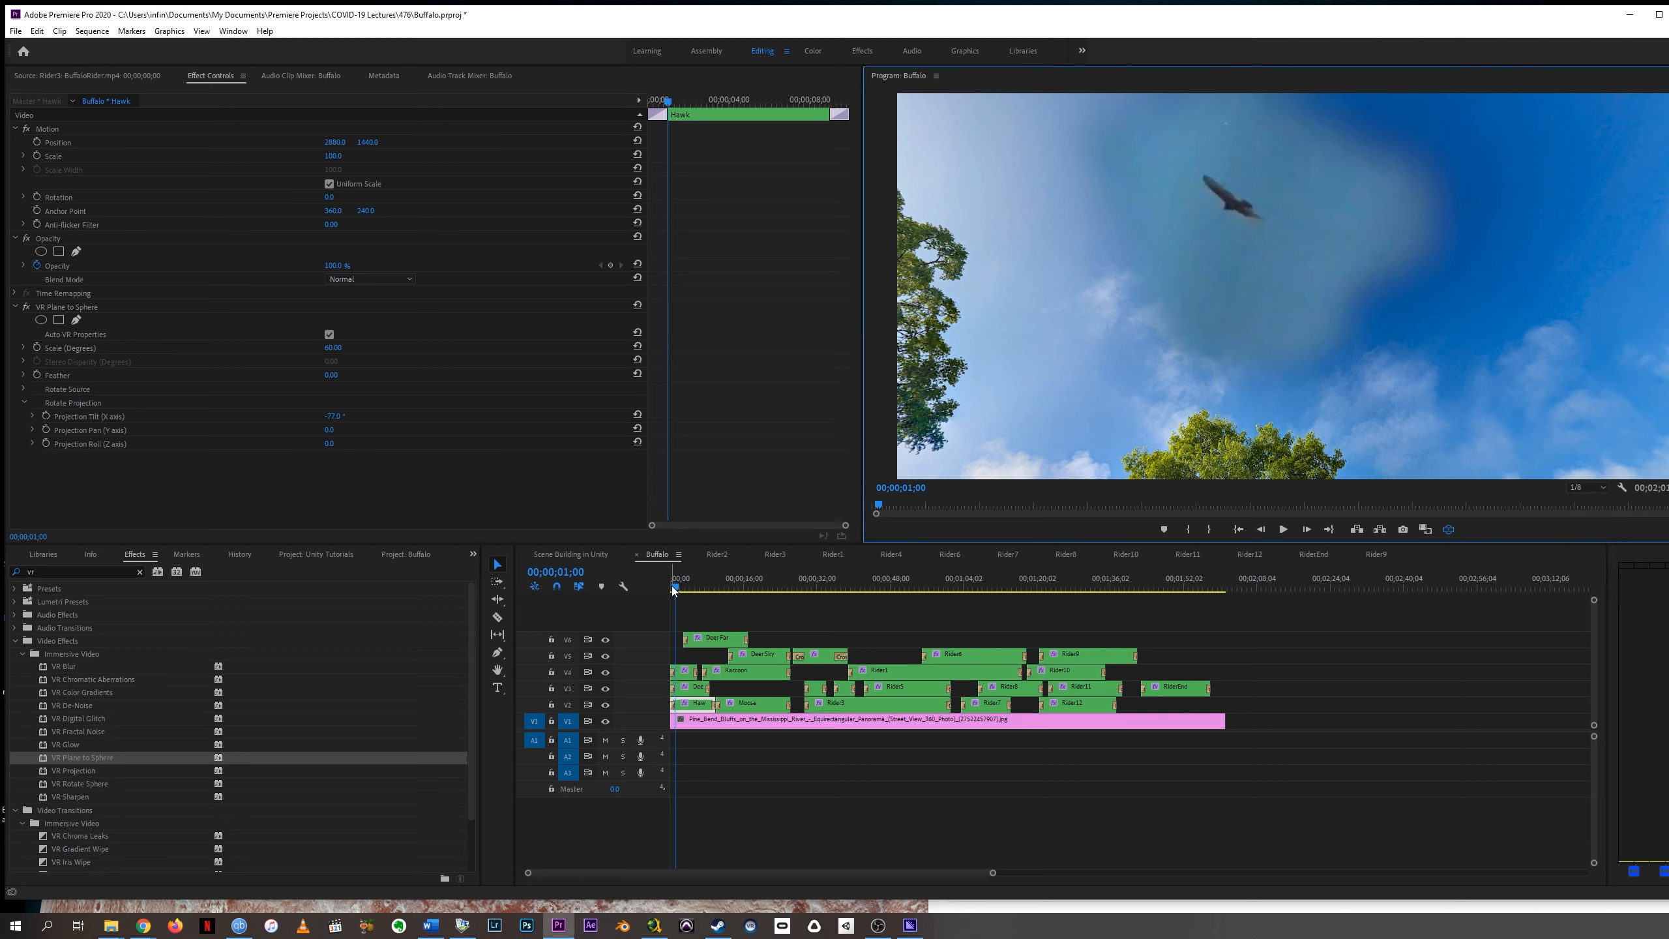
Play the opening seconds of the sequence twice to check the preview quality during playback and when paused
left_click_drag(673, 590, 671, 590)
key("space")
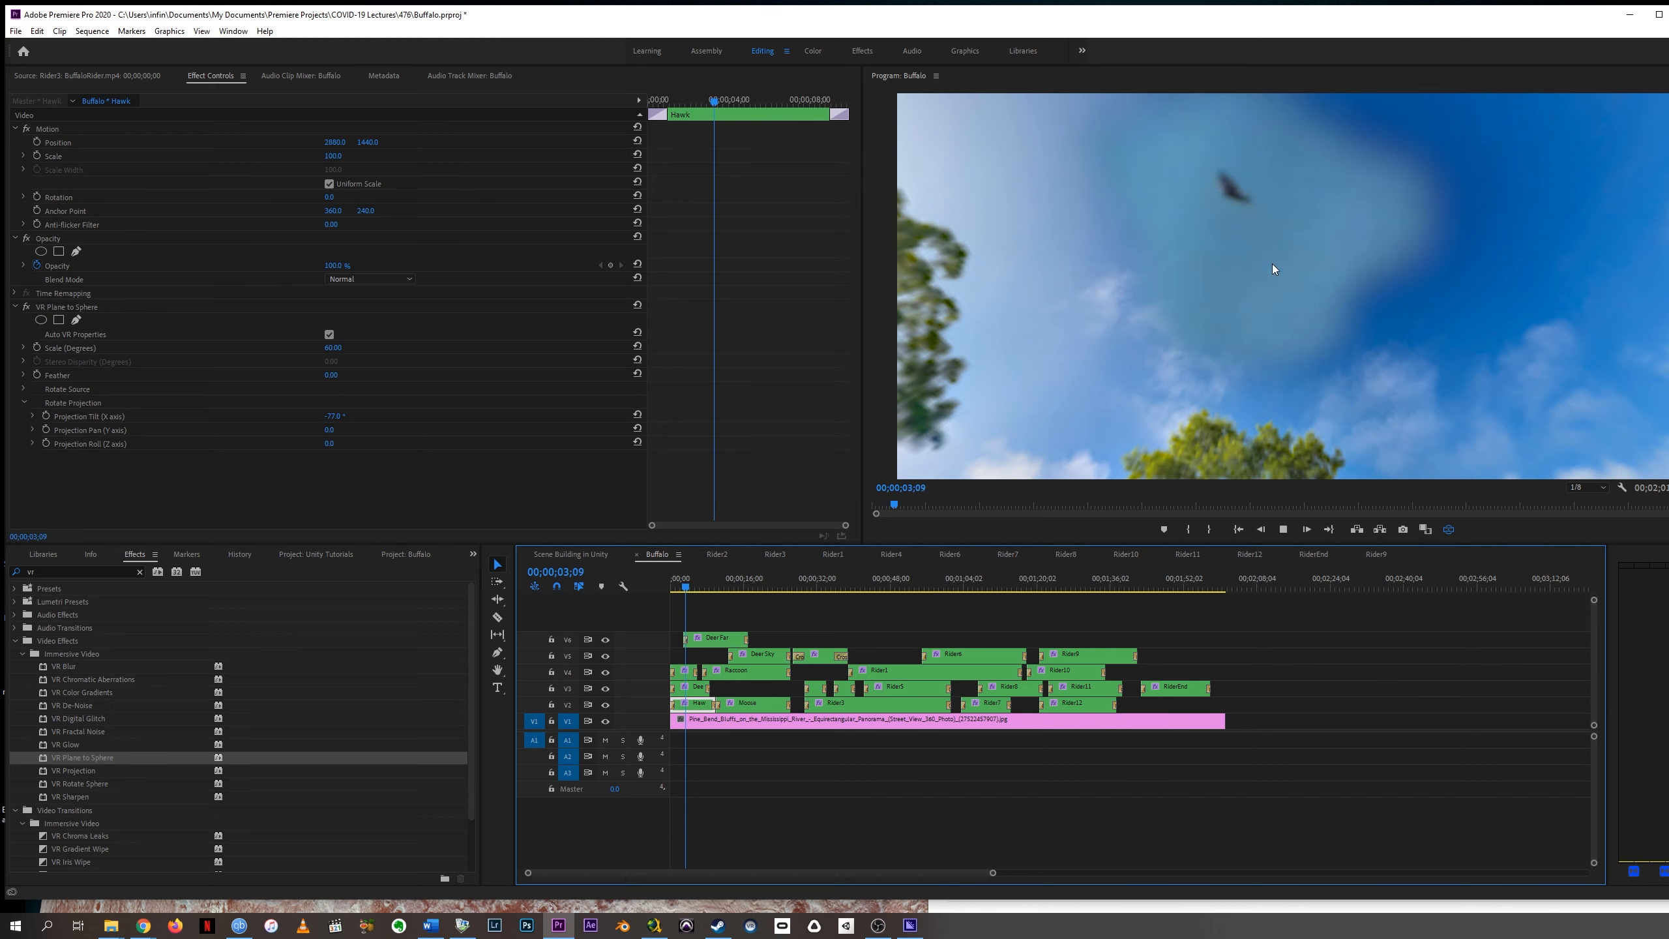
key("space")
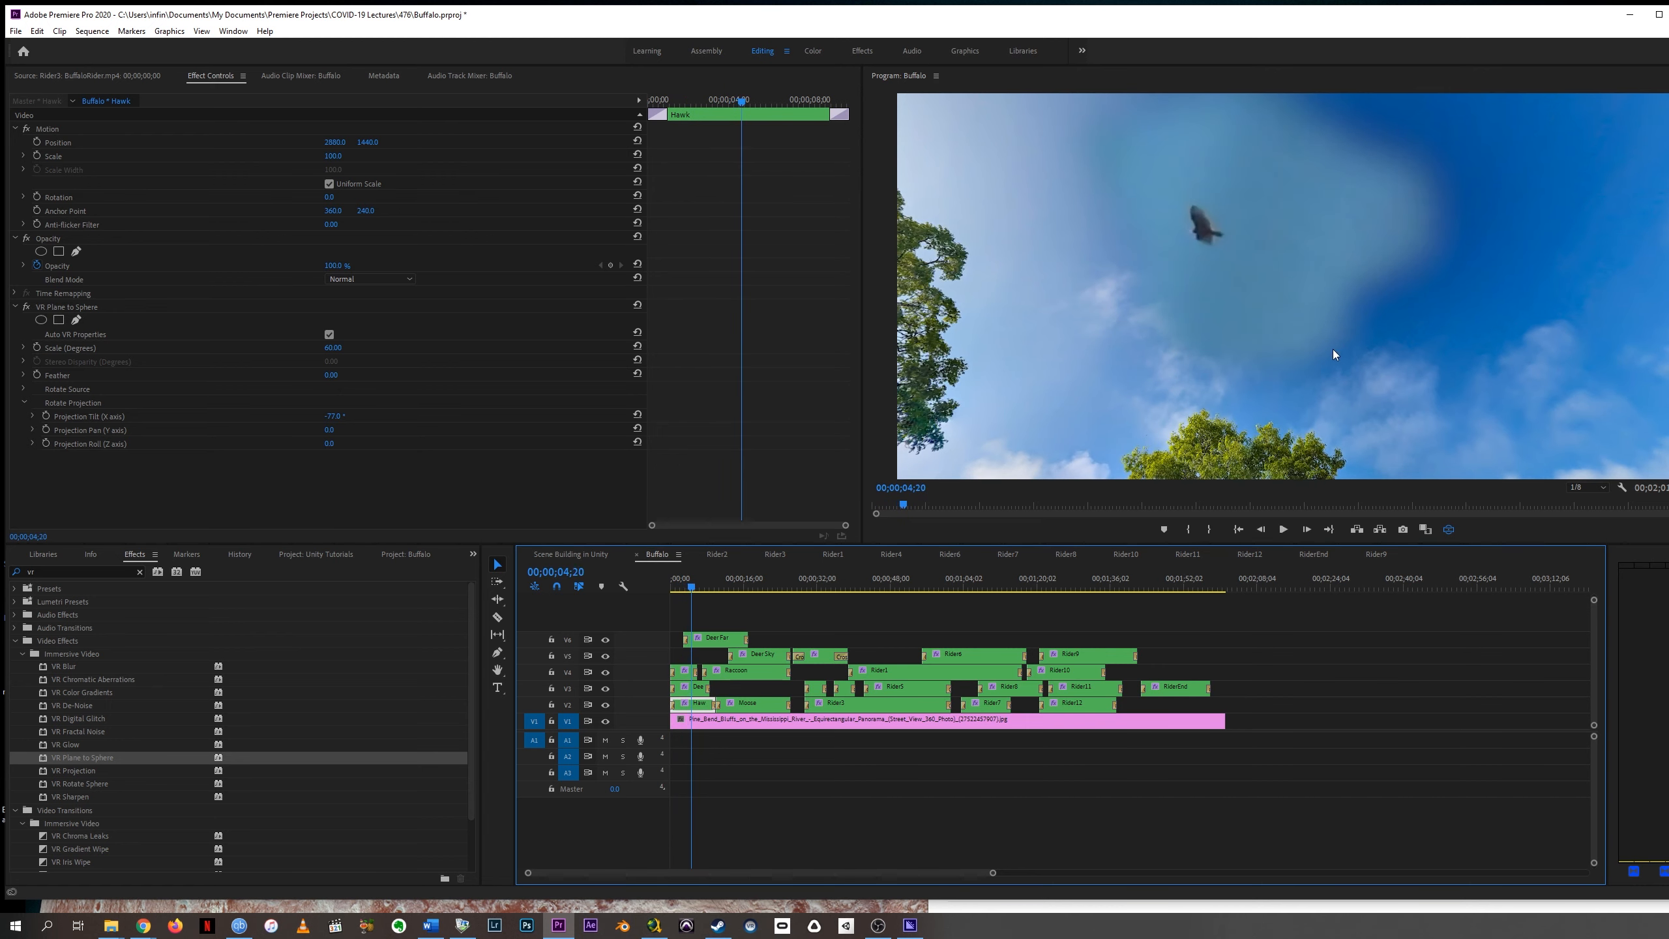
left_click_drag(691, 588, 673, 589)
key("space")
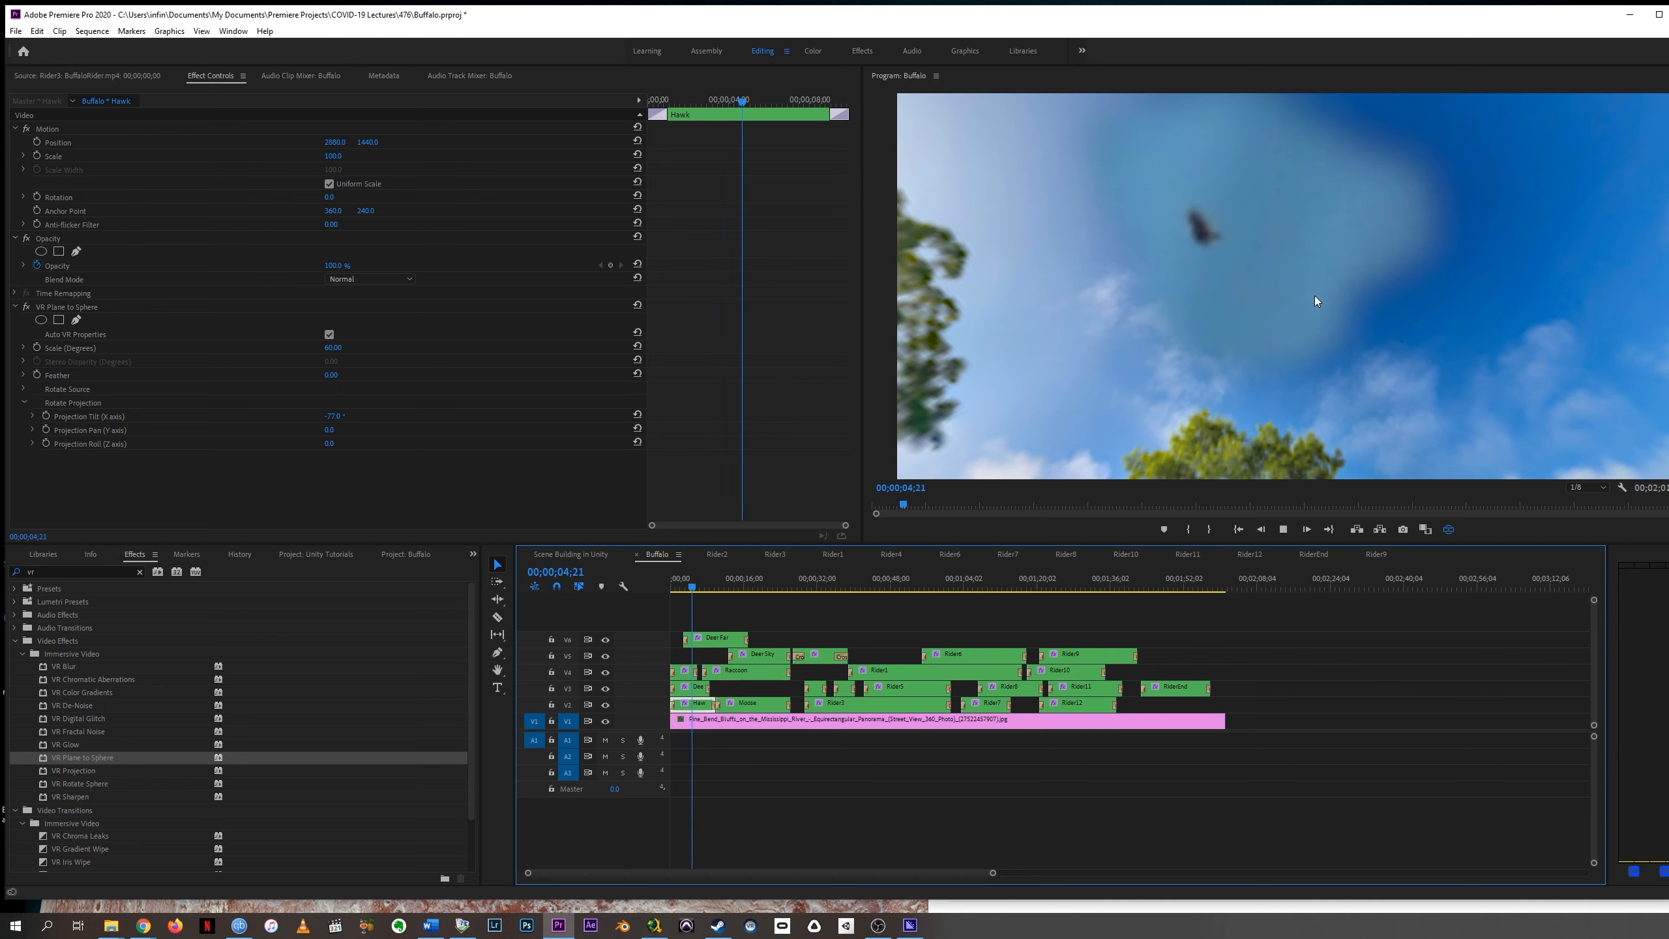
key("space")
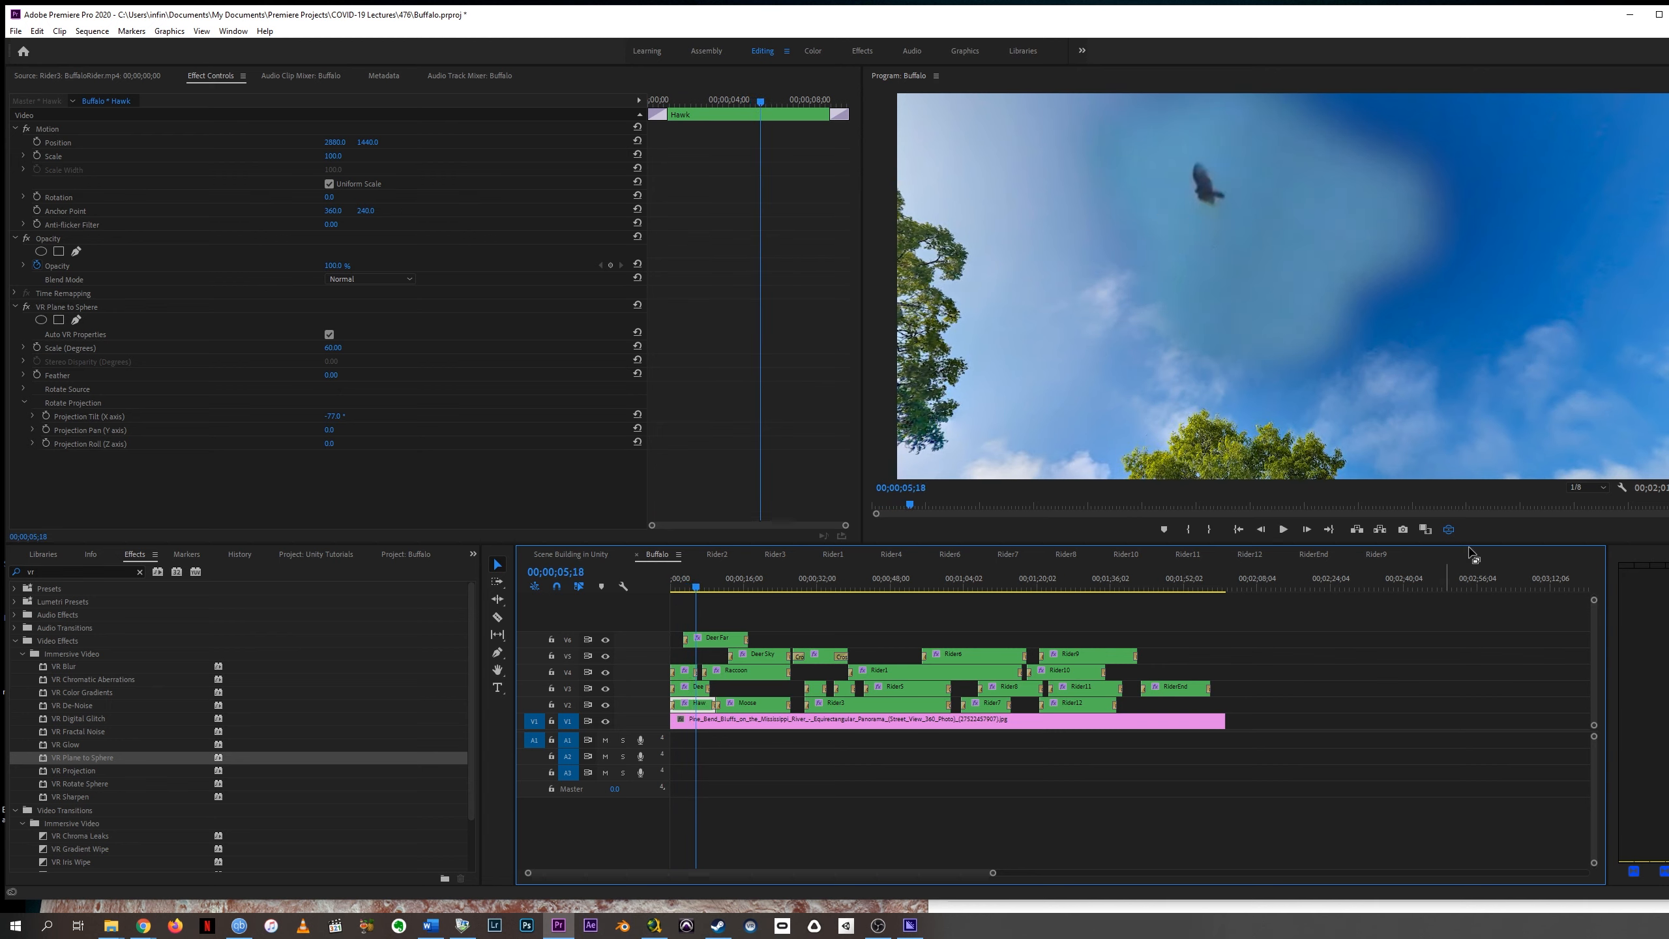
Set the program monitor's playback resolution to 1/2
left_click(1600, 490)
left_click(1587, 515)
Set the Hawk clip's opacity blend mode to Darken, previewing it at about the 1-second mark
left_click_drag(695, 587, 677, 590)
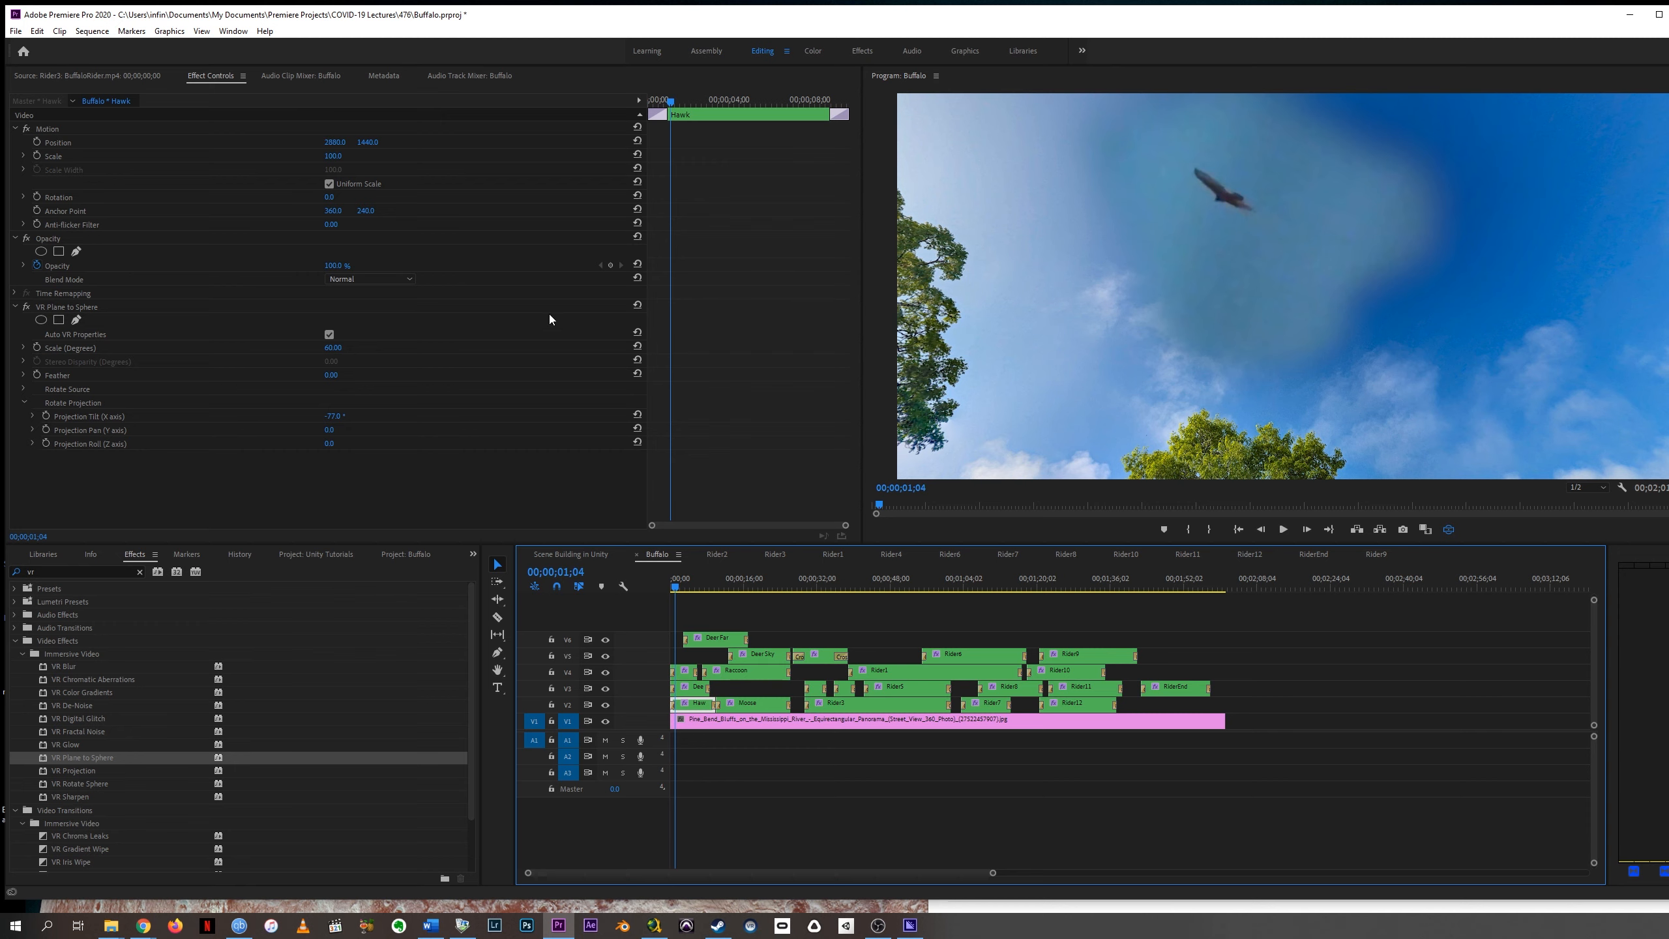
left_click(365, 283)
left_click(372, 322)
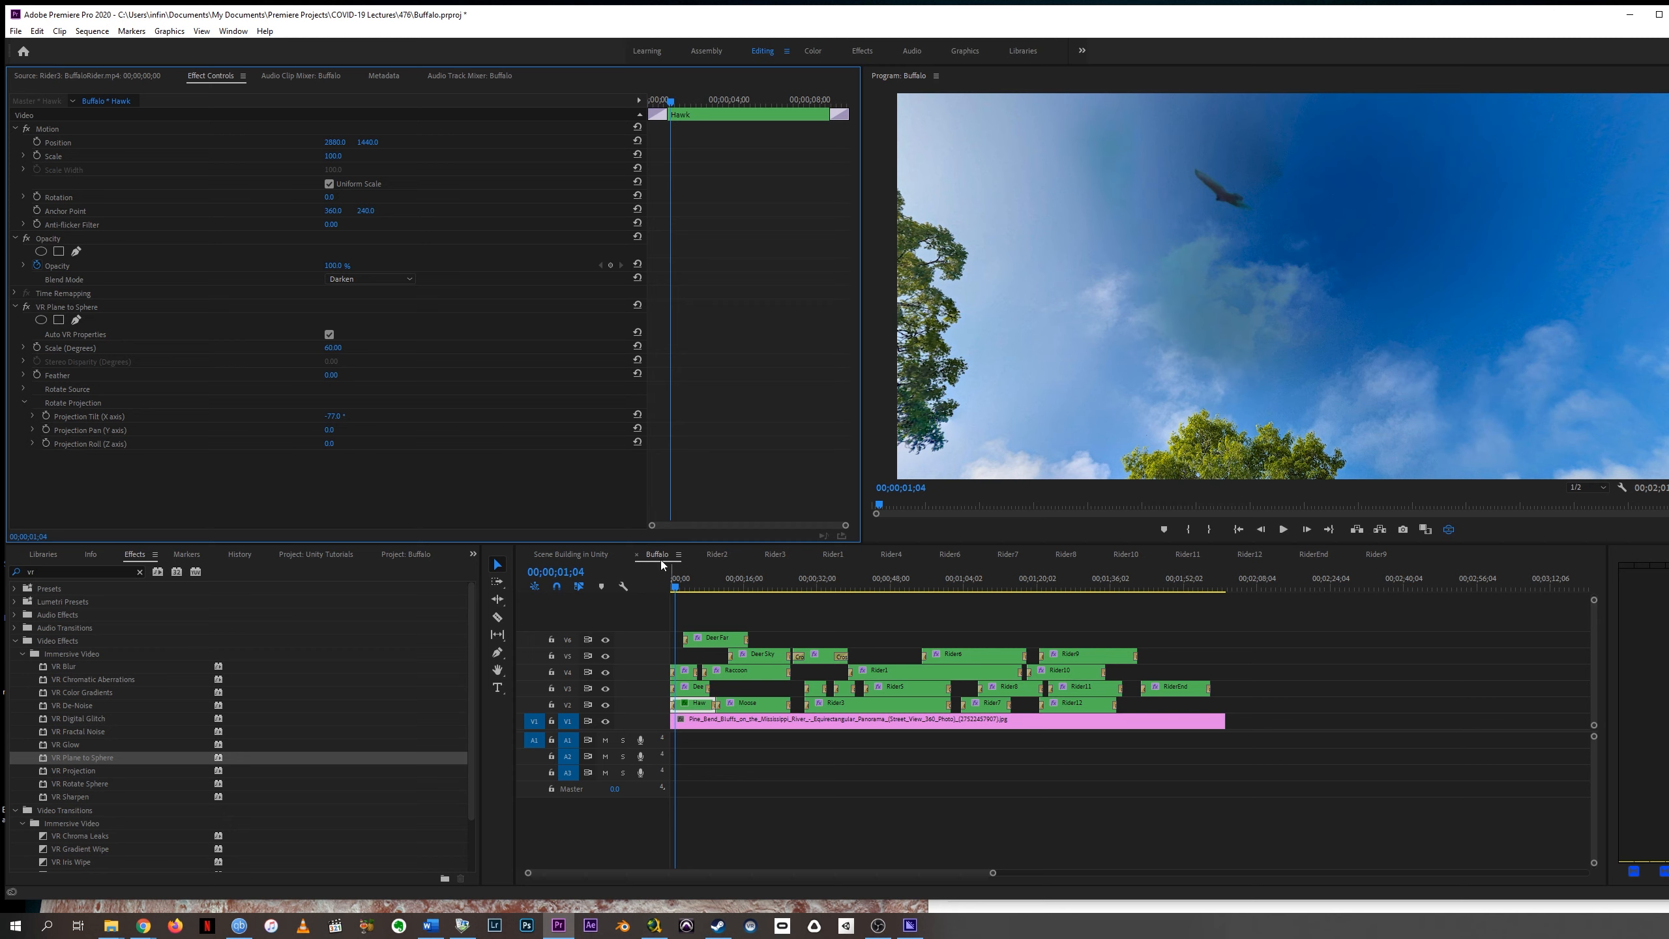
Enable keyframing for the Hawk clip's Projection Tilt, Pan and Roll at the start of the clip
left_click_drag(671, 104, 647, 100)
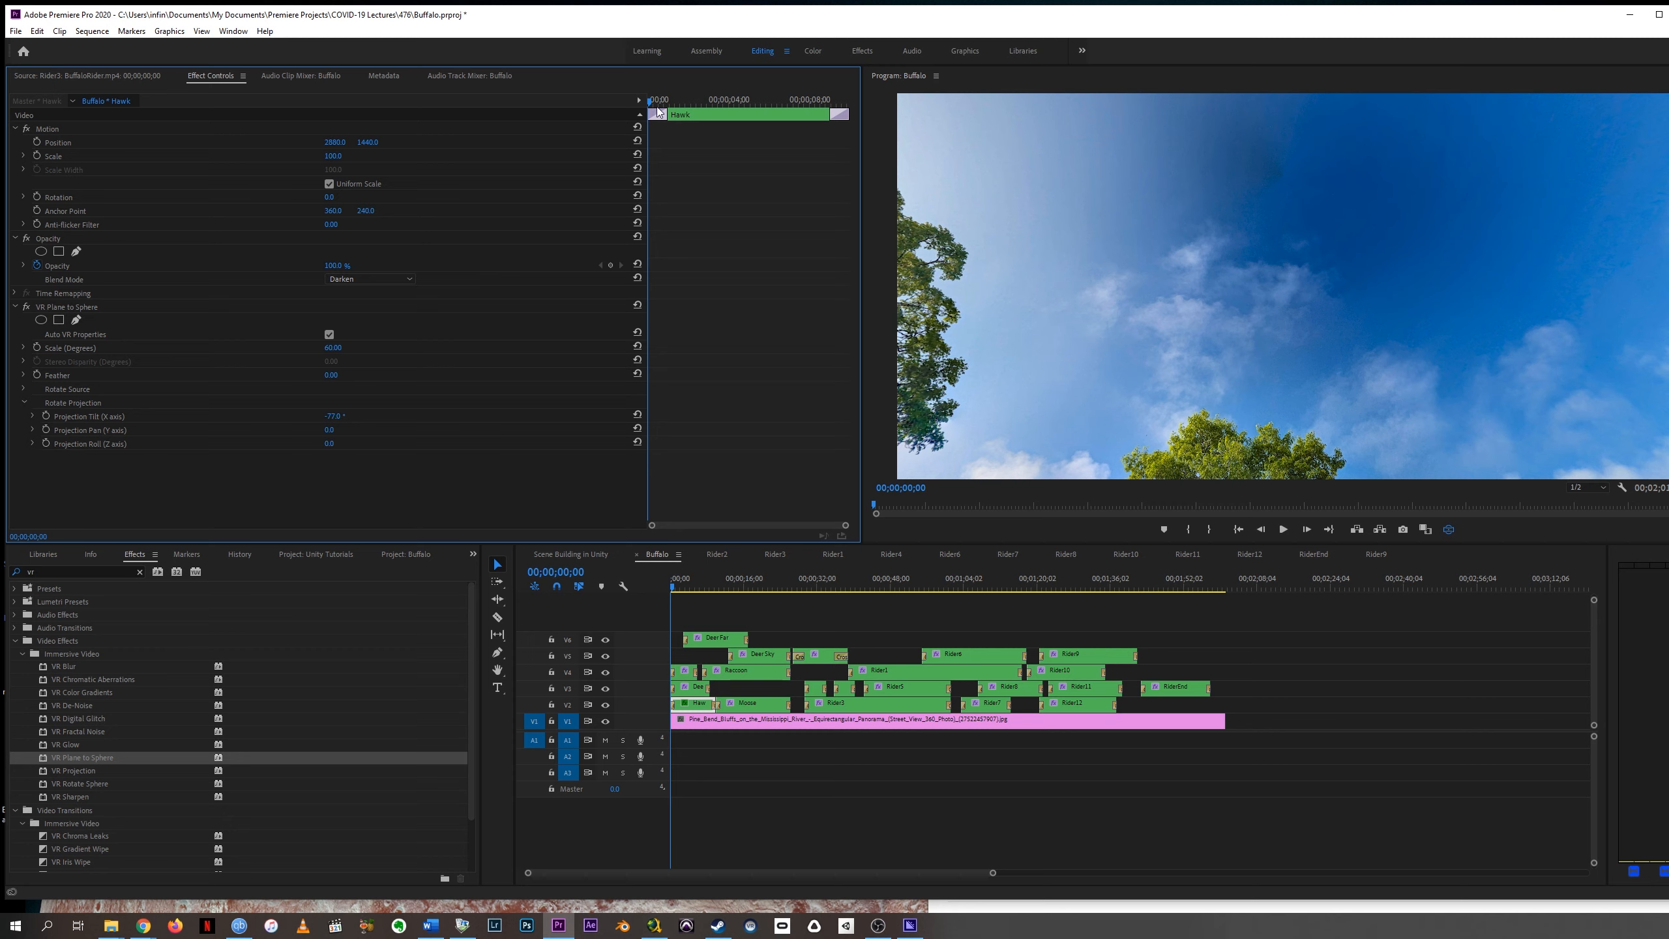
left_click(46, 416)
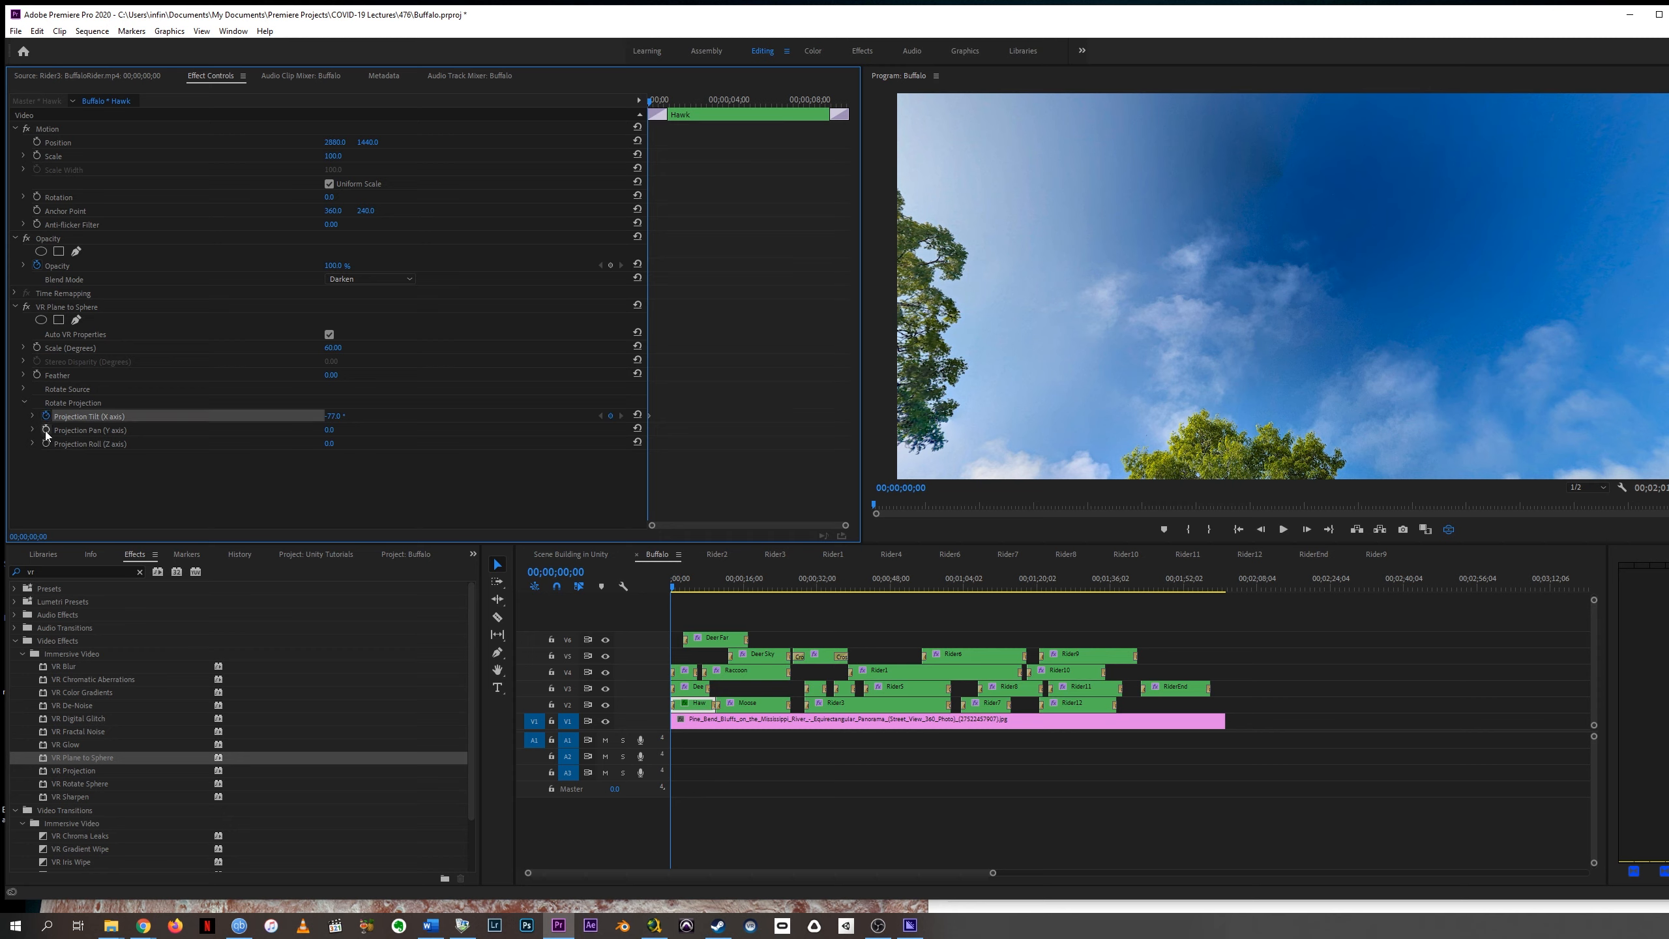
left_click(47, 430)
left_click(47, 444)
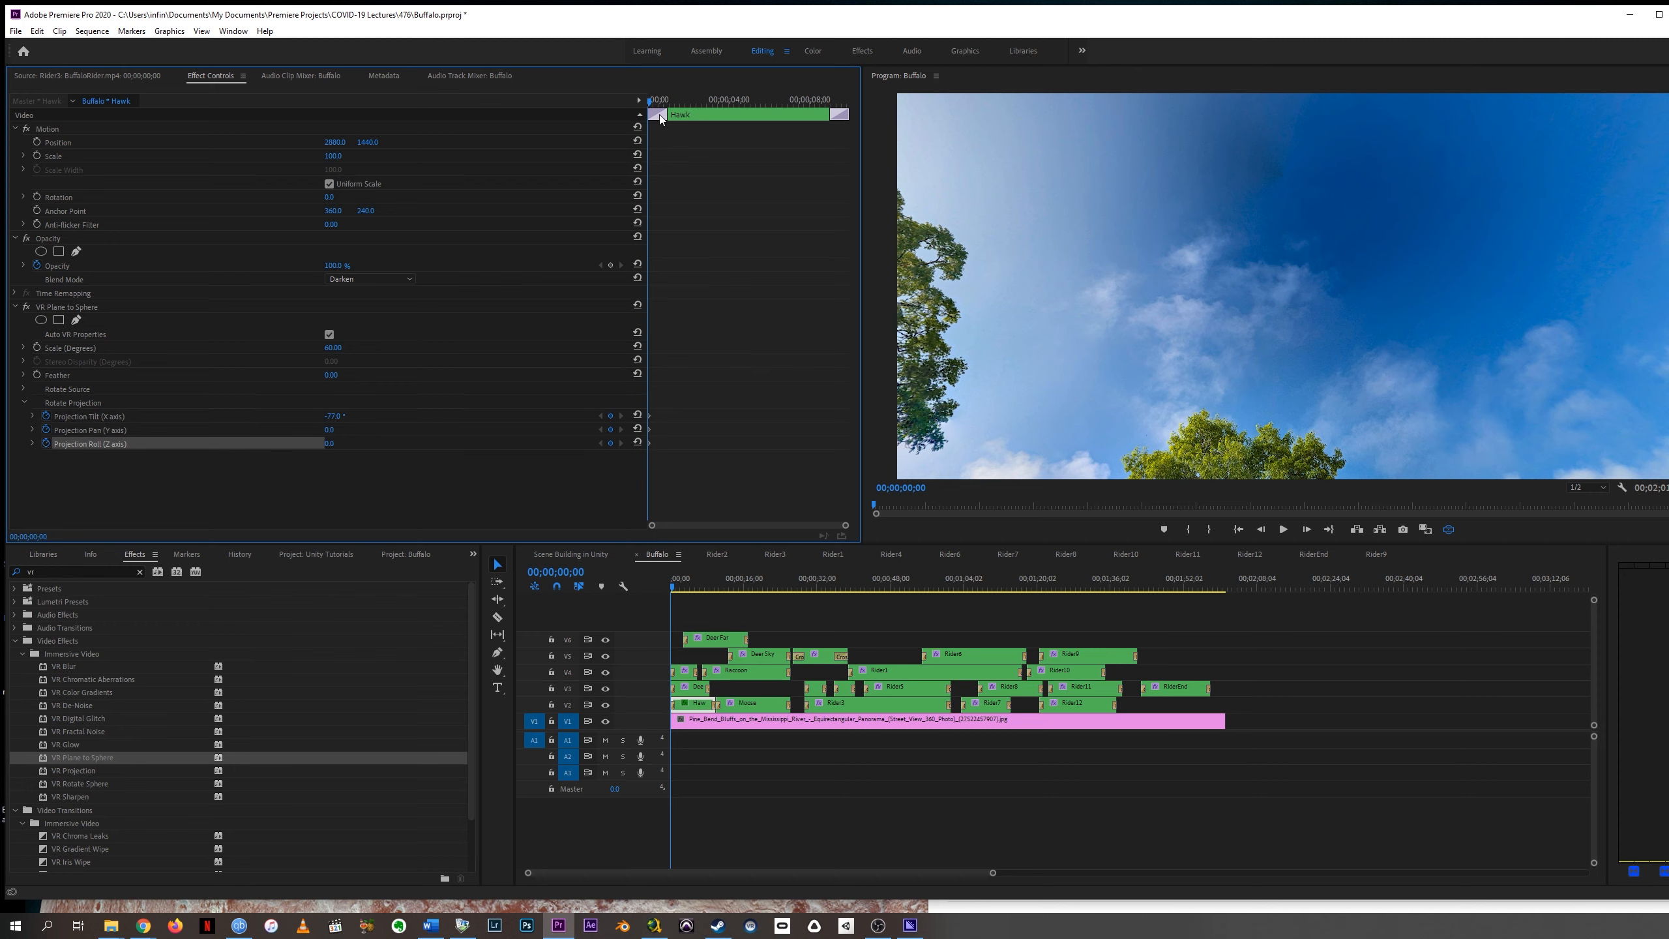
Add Projection Tilt, Pan and Roll keyframes at the end of the Hawk clip, at 00;00;10;00
left_click_drag(649, 102, 661, 102)
left_click_drag(714, 110, 854, 111)
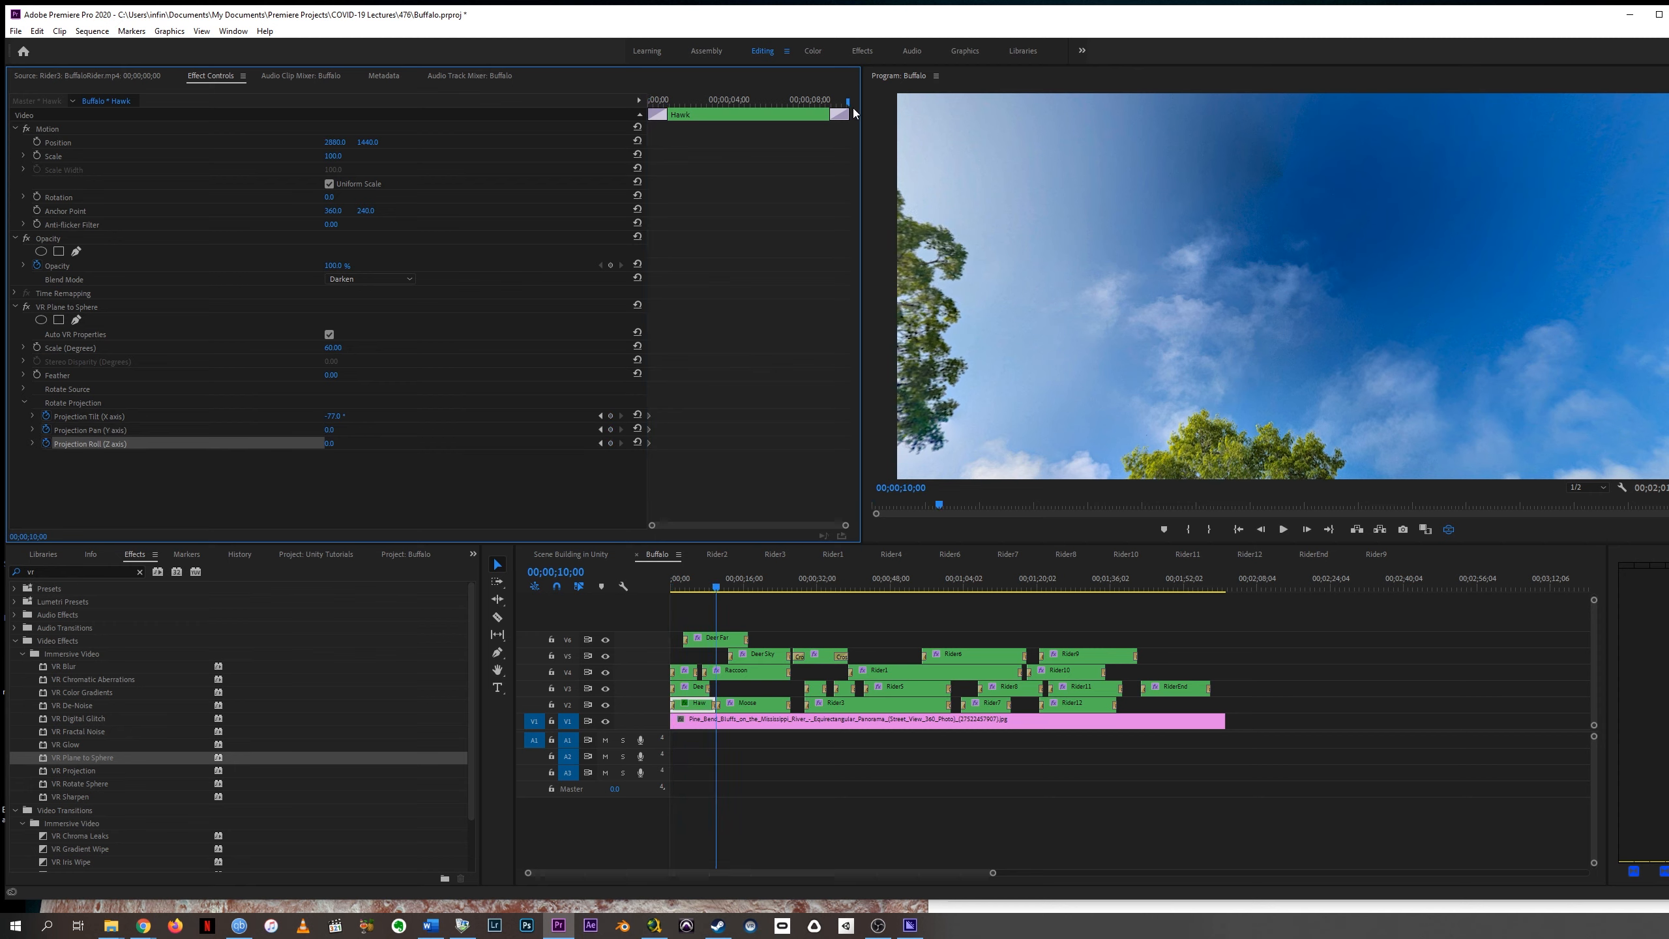
left_click(610, 416)
left_click(610, 429)
left_click(610, 443)
Delete the cross dissolves at the start and end of the Hawk clip
left_click_drag(671, 106, 646, 148)
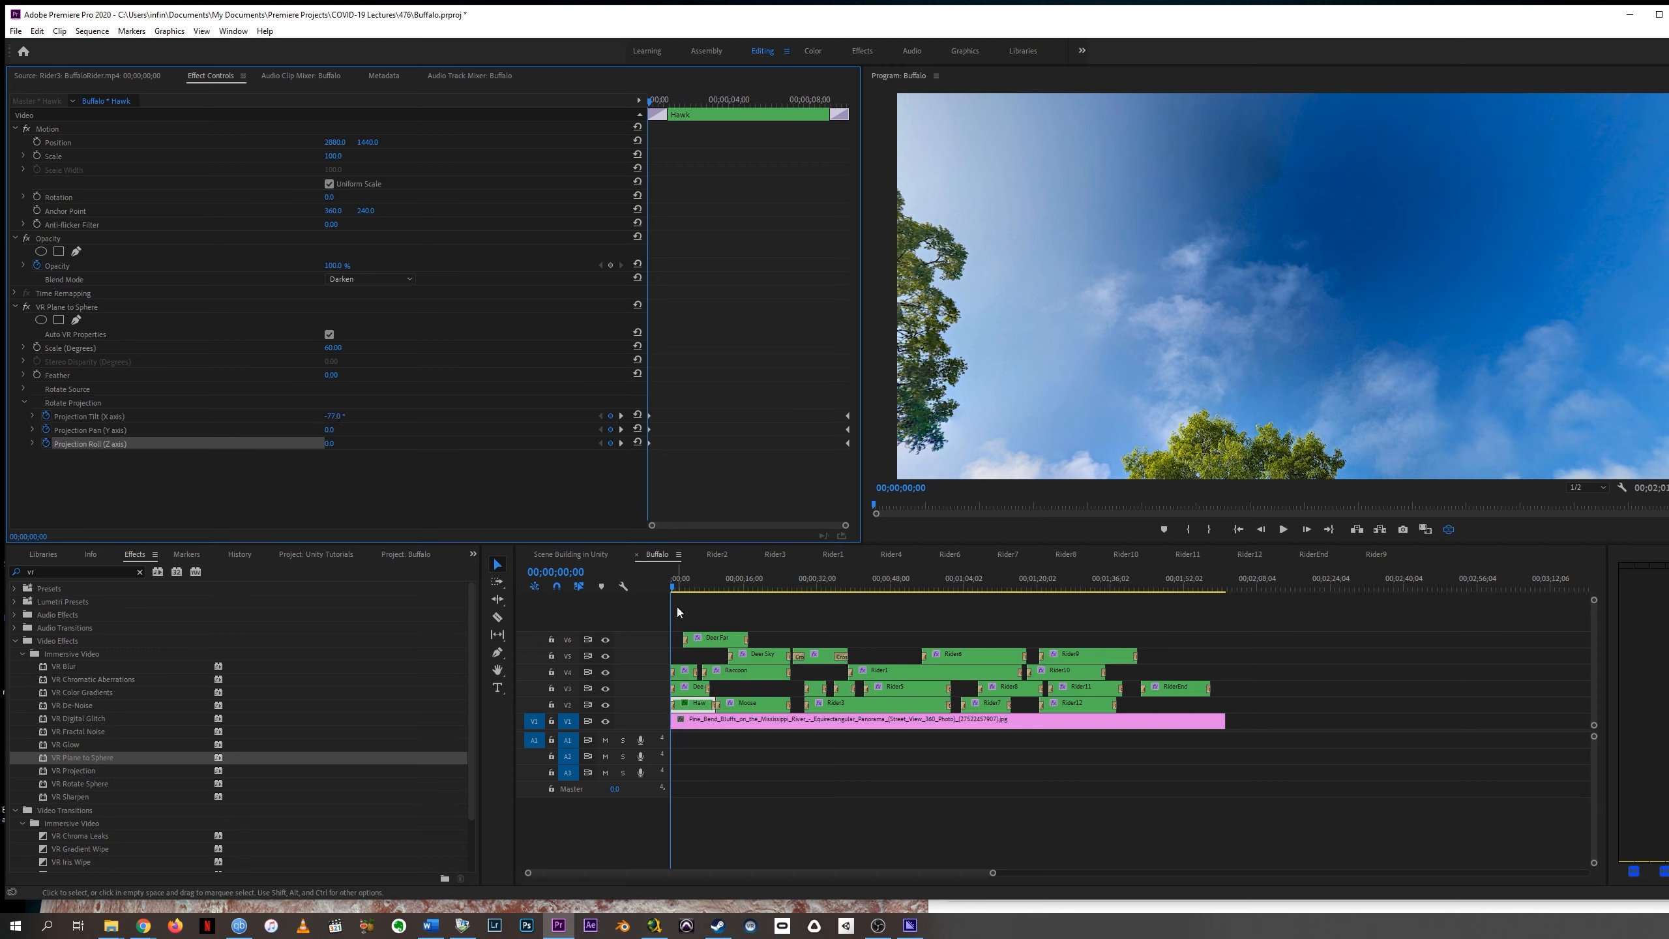
key("=")
left_click(662, 590)
key("=")
key("=")
key("=")
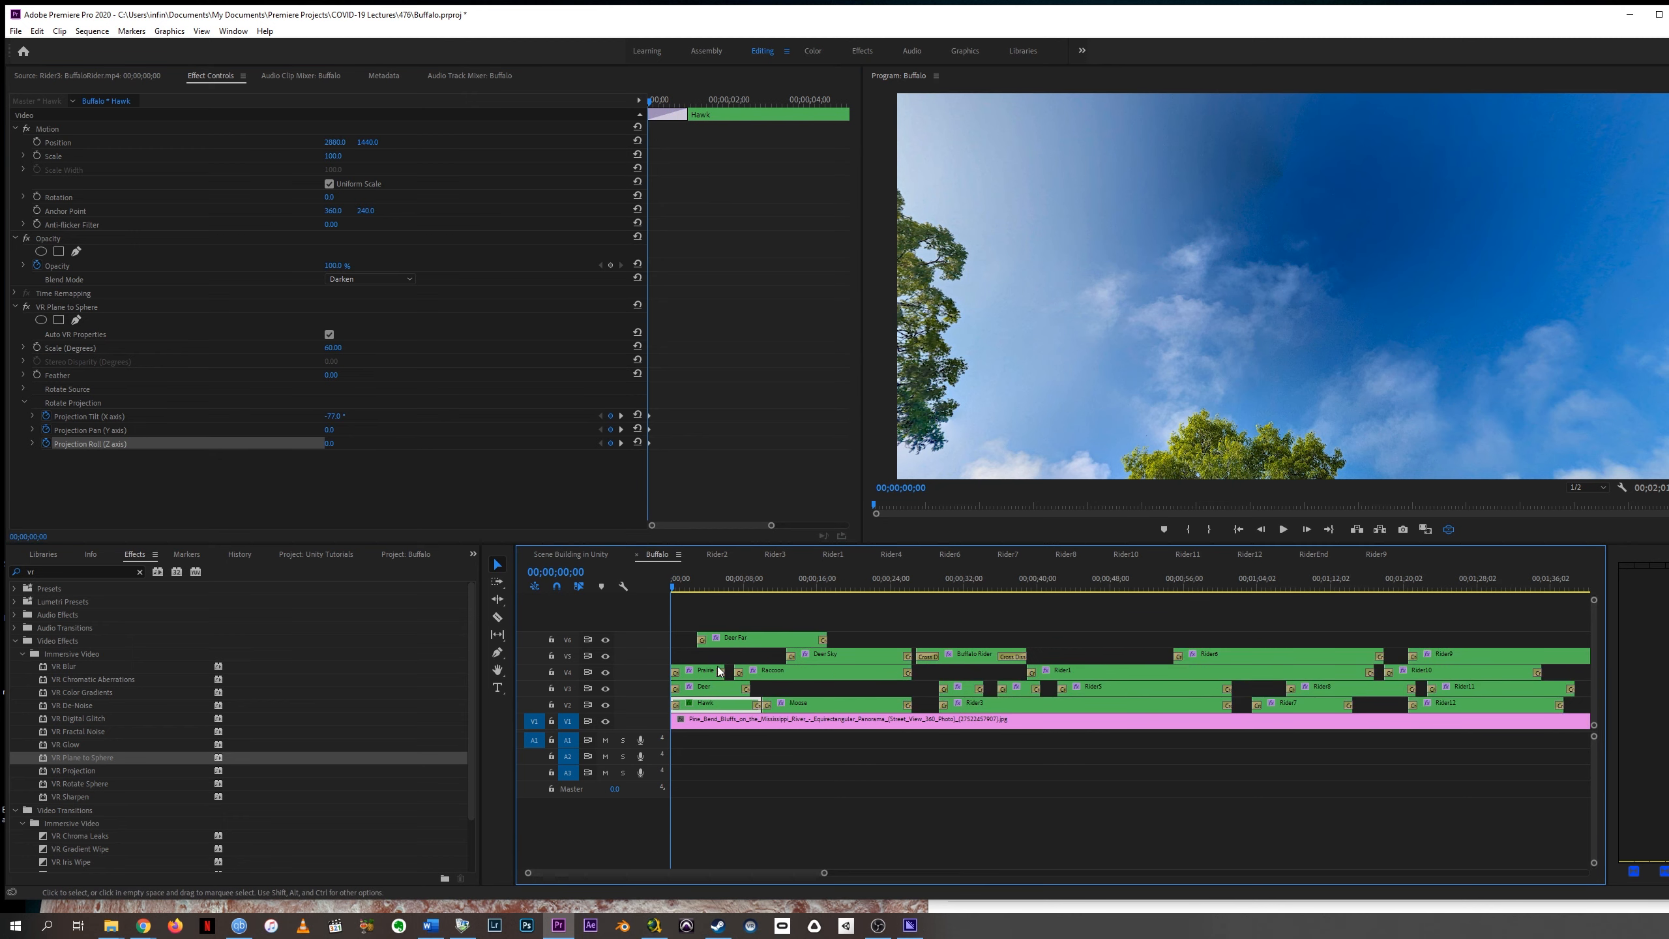
key("=")
left_click(710, 706)
key("Delete")
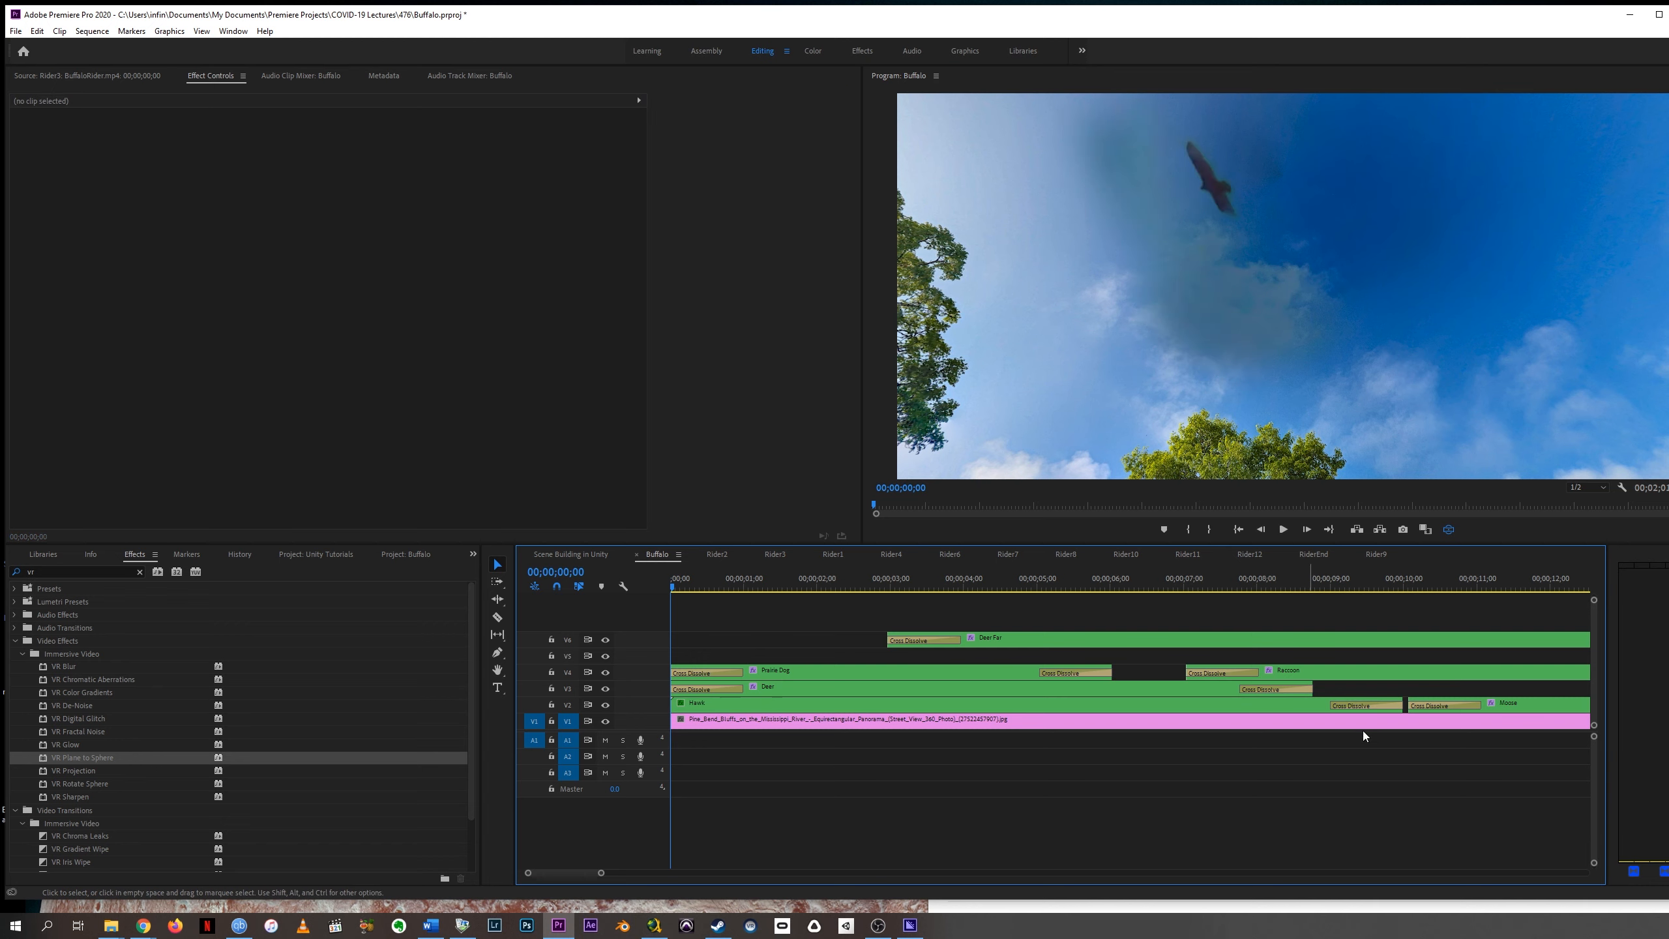
left_click(1384, 701)
key("Delete")
Set the Hawk clip's first-frame projection to Tilt -127°, Pan 37° and Roll -9° to move the bird across the sky
left_click(961, 707)
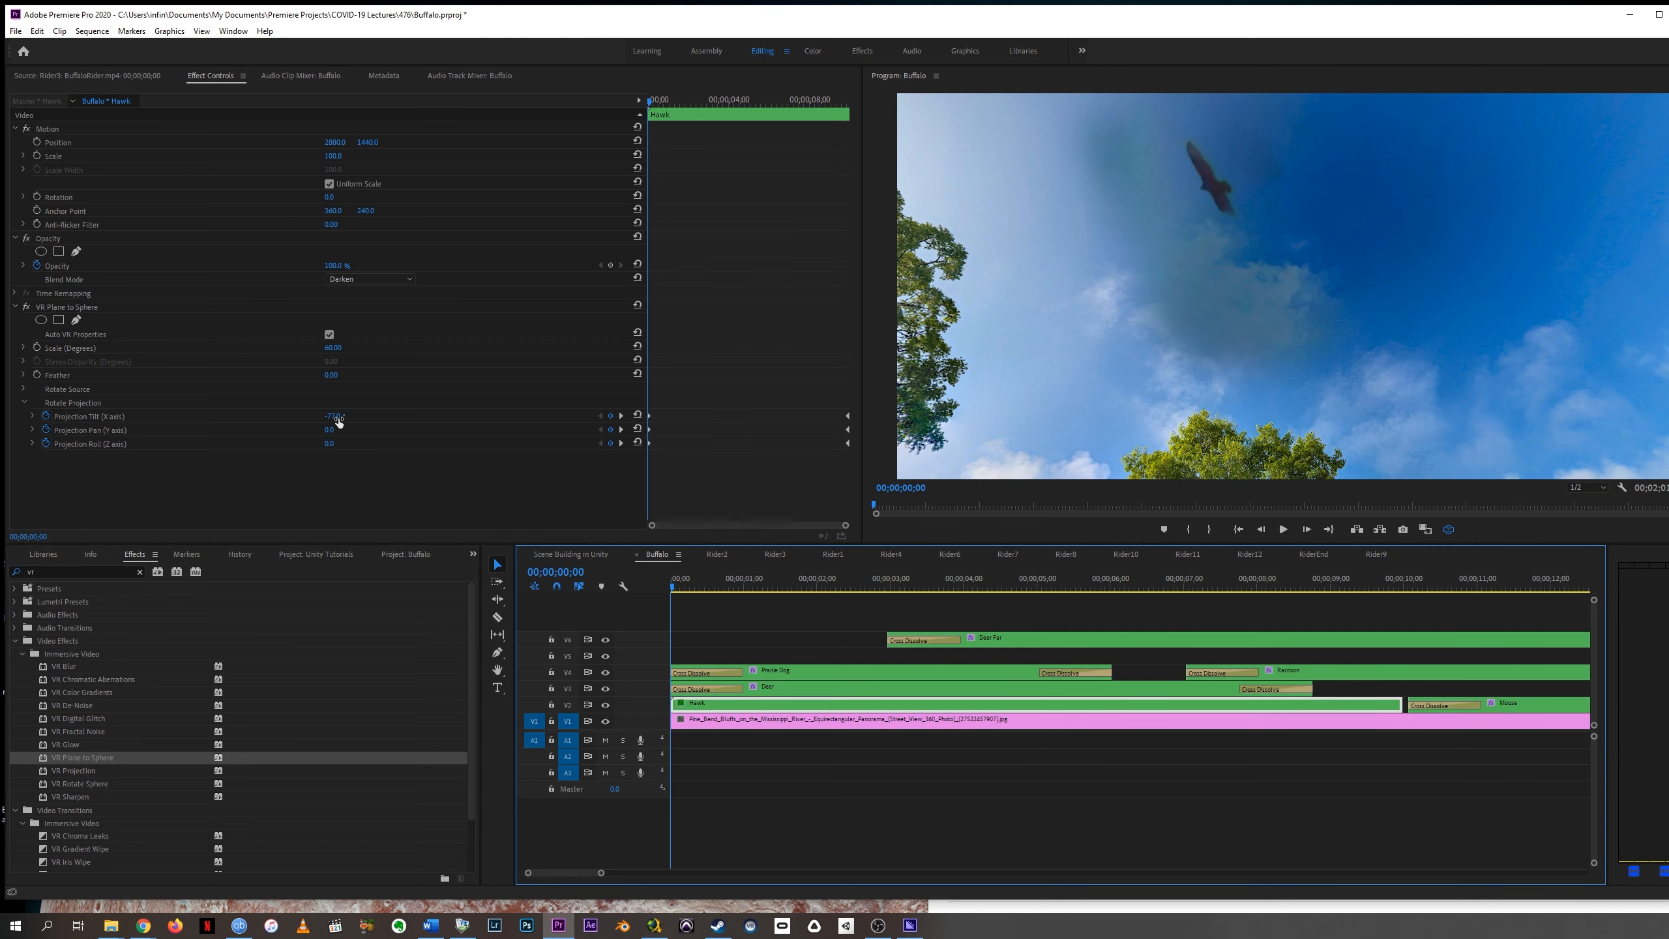
left_click(1449, 530)
left_click_drag(1445, 399, 1299, 389)
left_click_drag(1426, 279, 1562, 253)
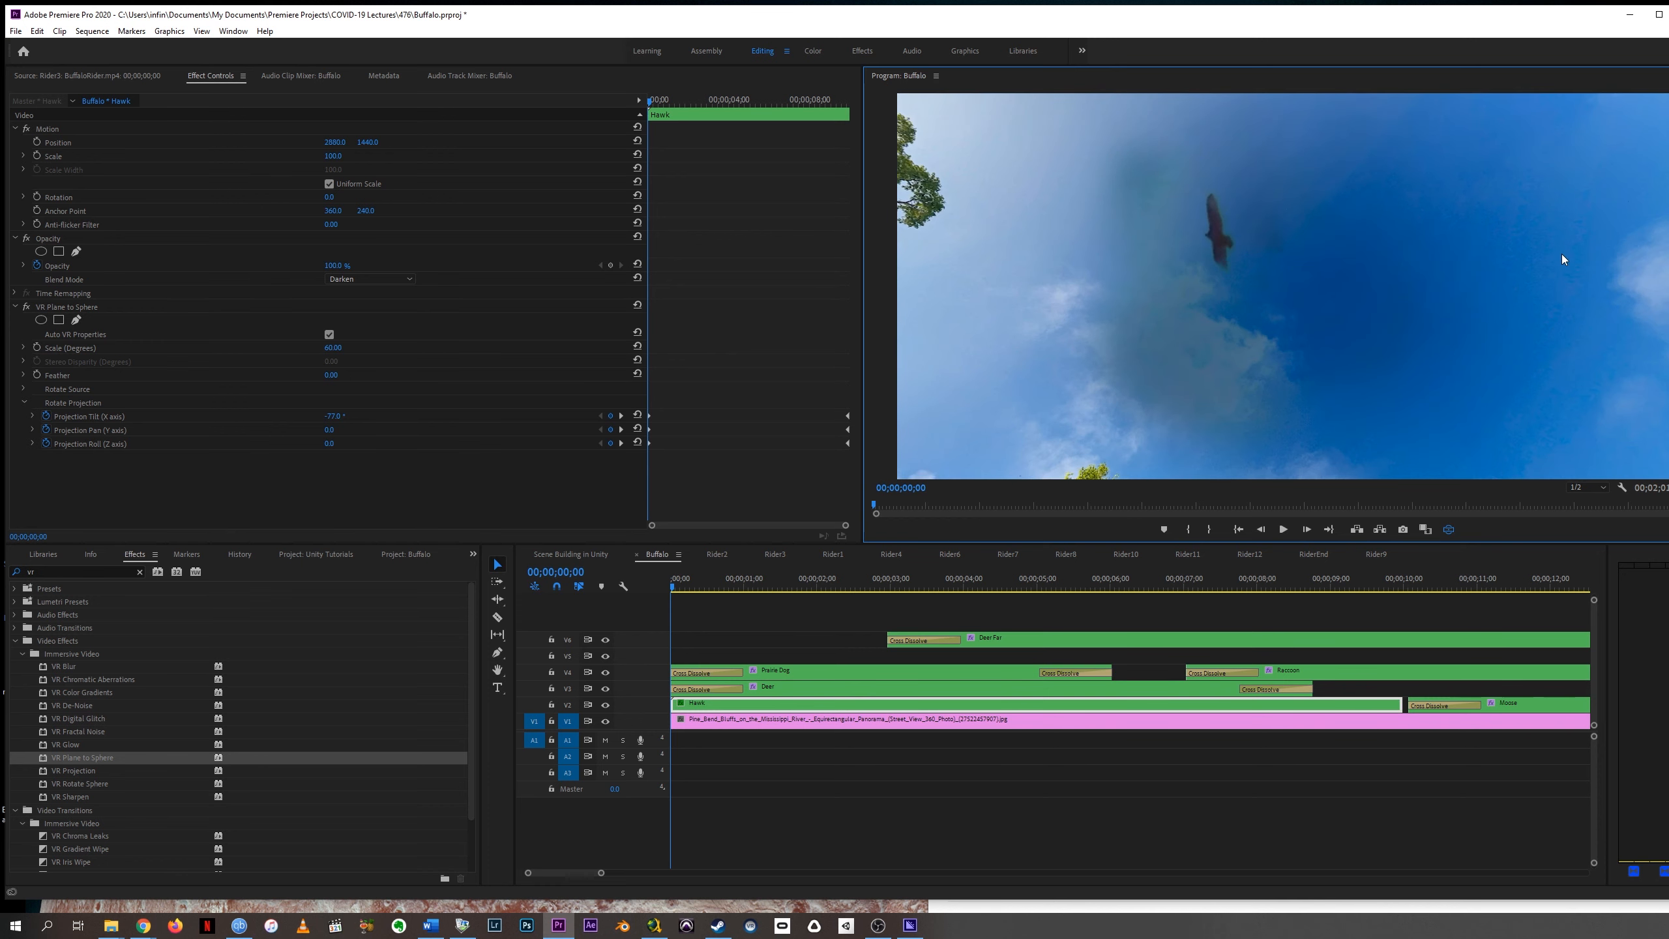
left_click_drag(335, 416, 335, 417)
mouse_move(328, 430)
left_mouse_down()
mouse_move(357, 430)
mouse_move(333, 444)
mouse_move(347, 430)
mouse_move(318, 430)
mouse_move(343, 416)
mouse_move(329, 416)
left_mouse_up()
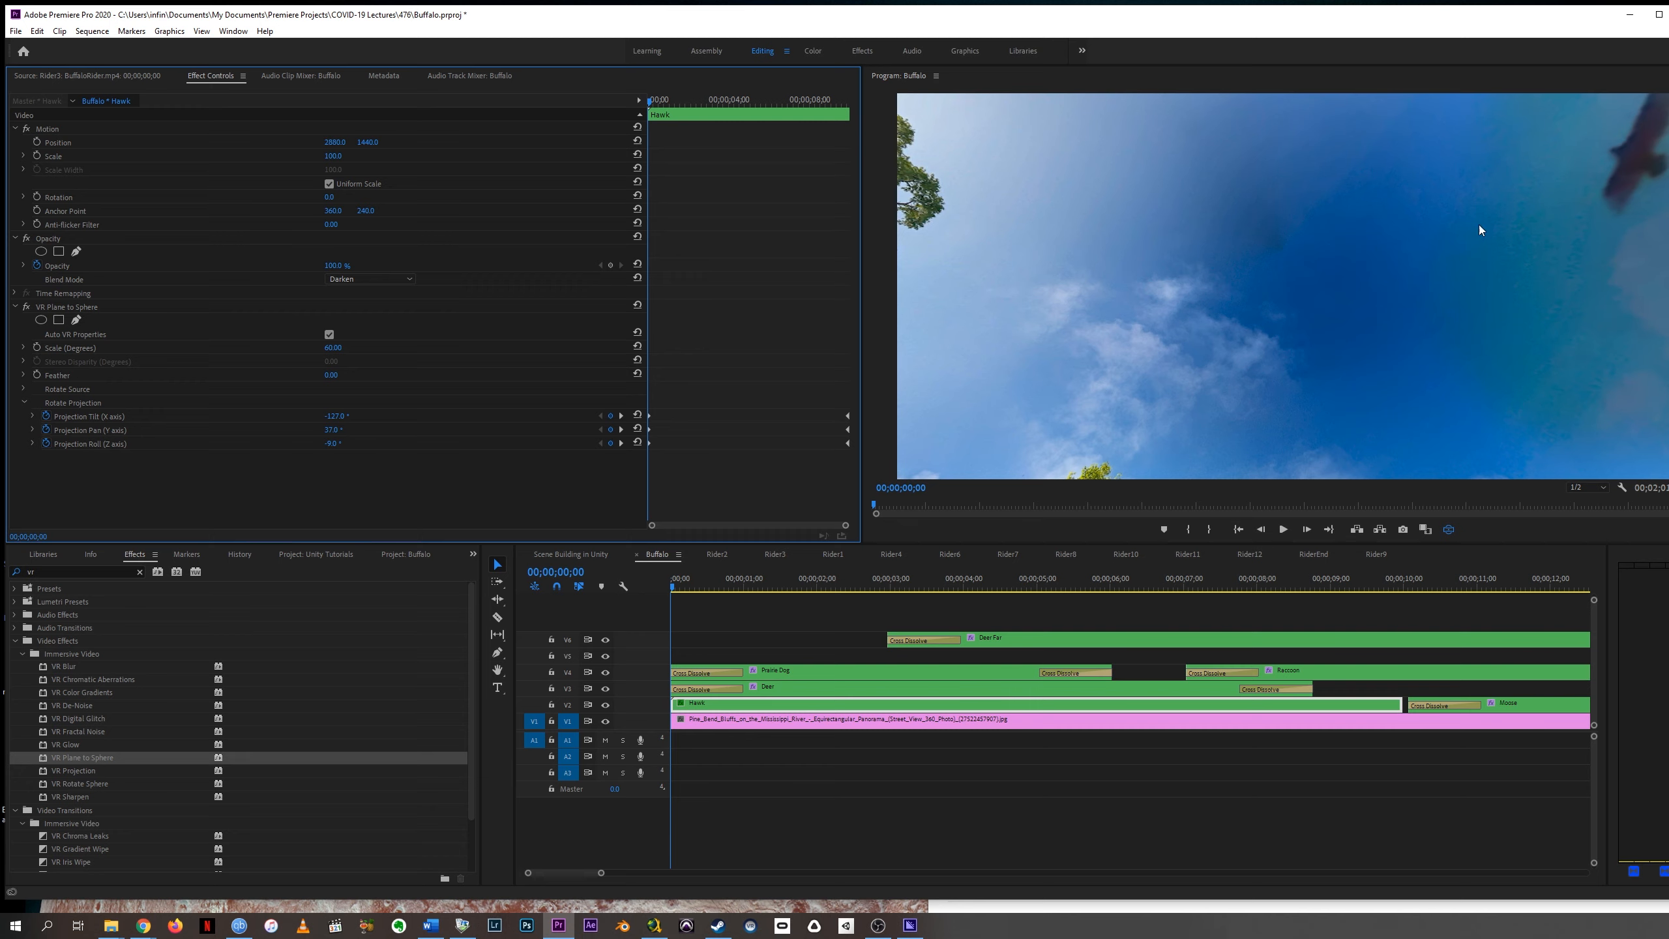
left_click_drag(1479, 224, 1607, 199)
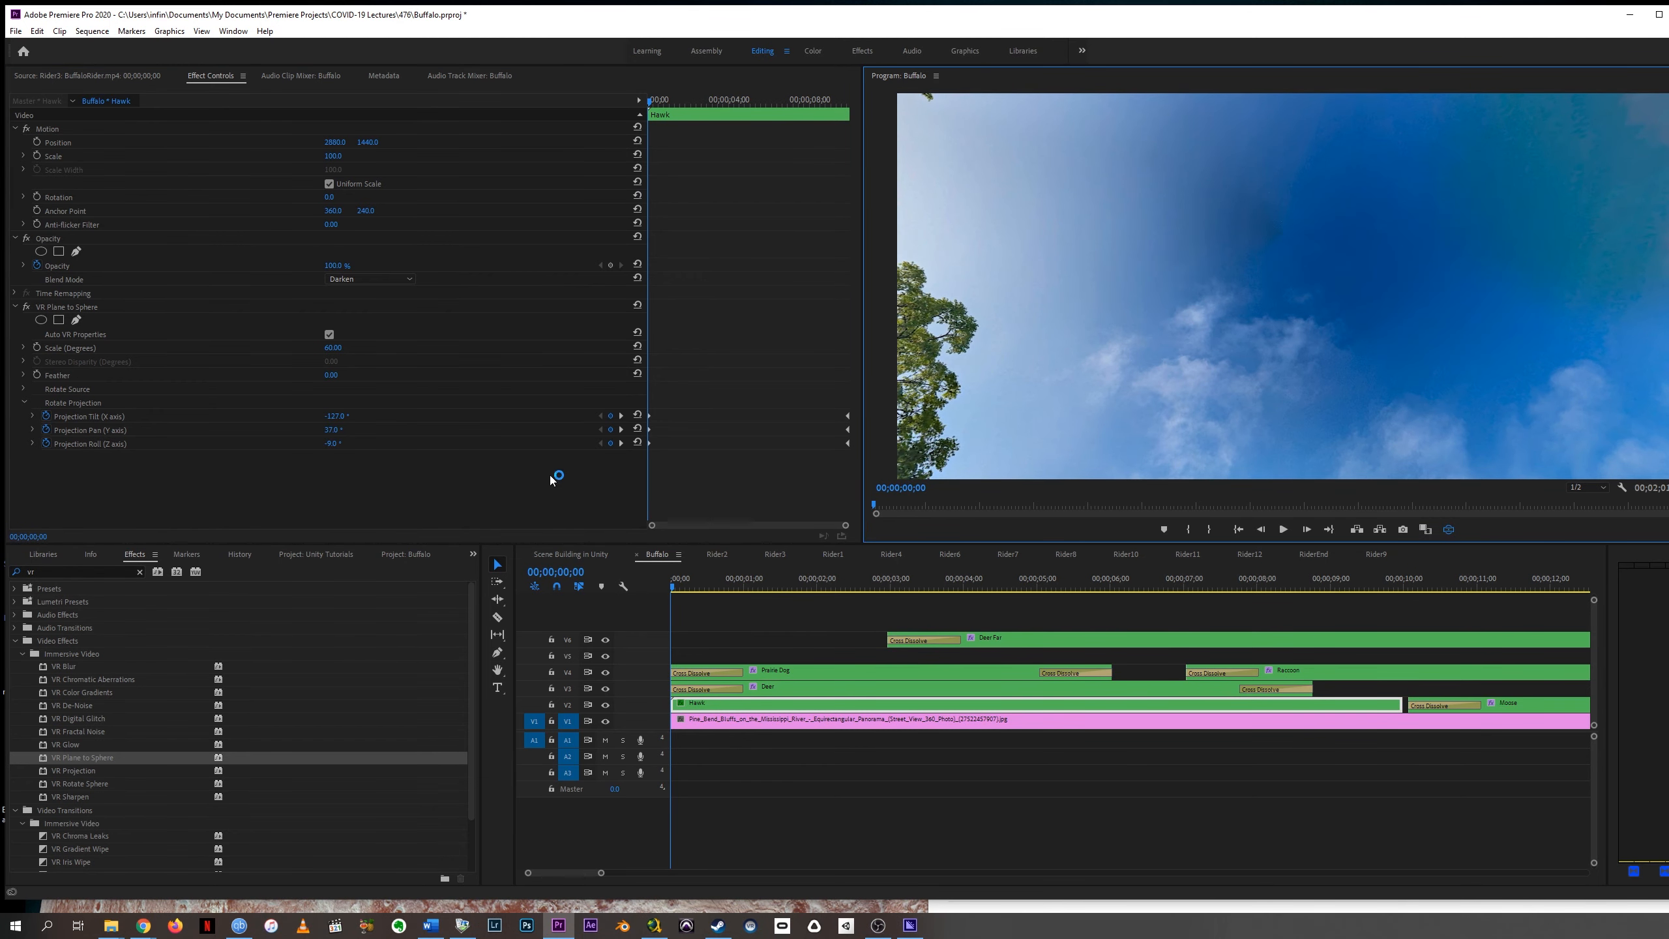
left_click_drag(1426, 219, 1404, 307)
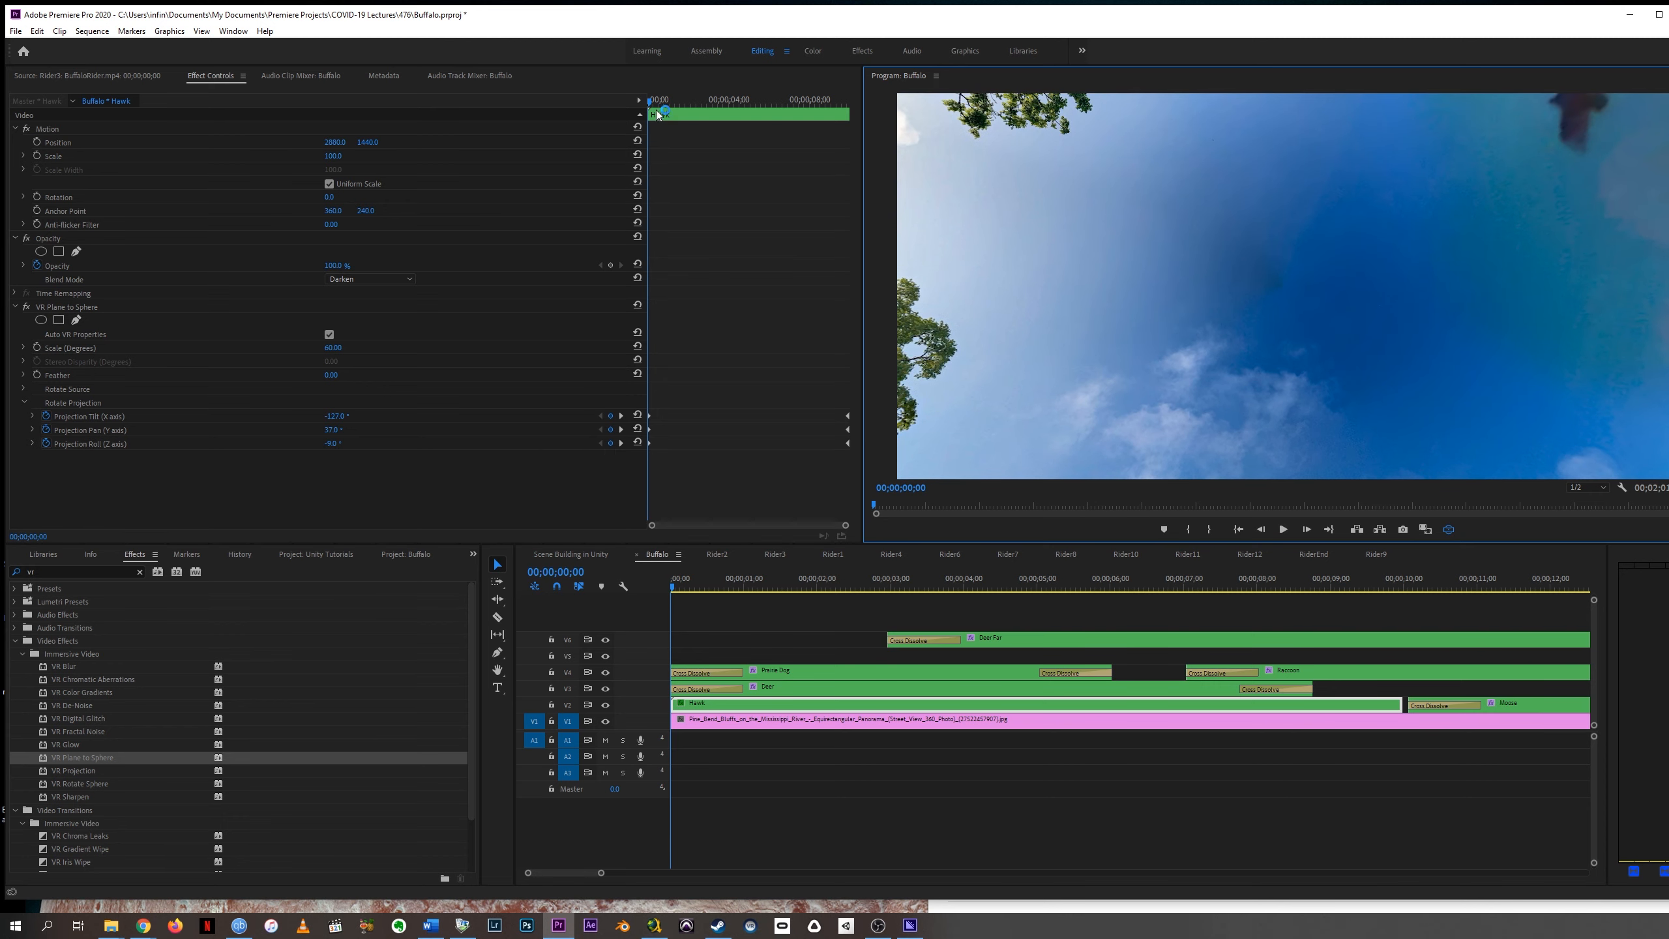
At 00;00;09;29, adjust the Hawk clip's Projection Tilt and Roll and set Projection Pan to -28.9°
left_click_drag(649, 101, 885, 151)
left_click(601, 429)
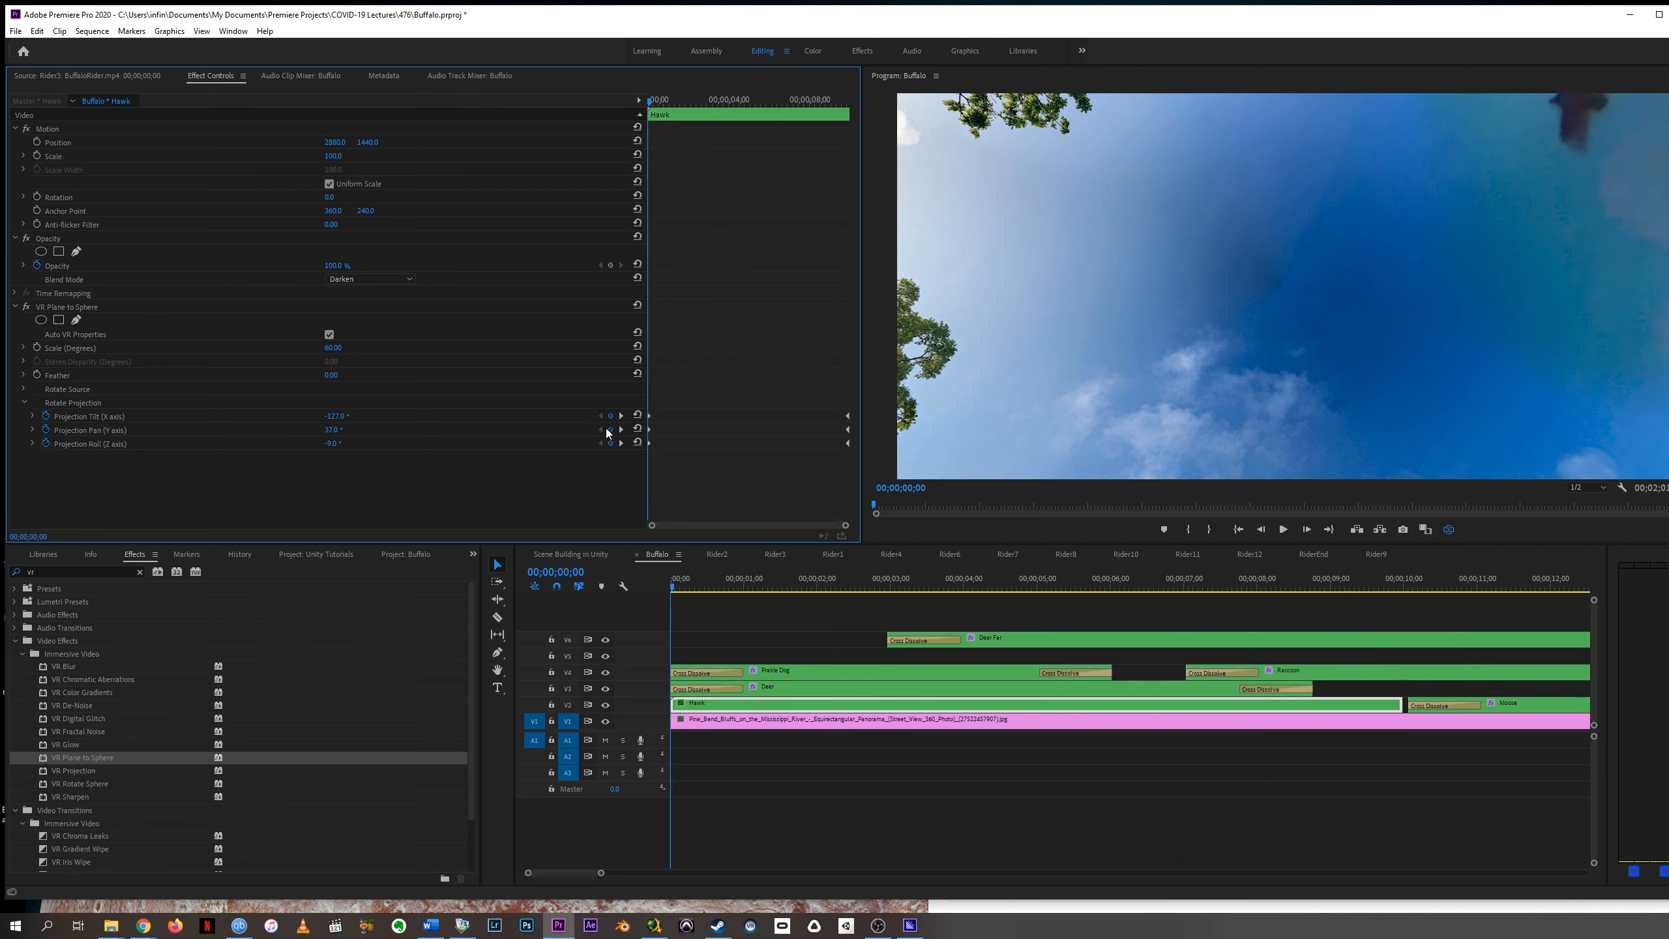
left_click(620, 429)
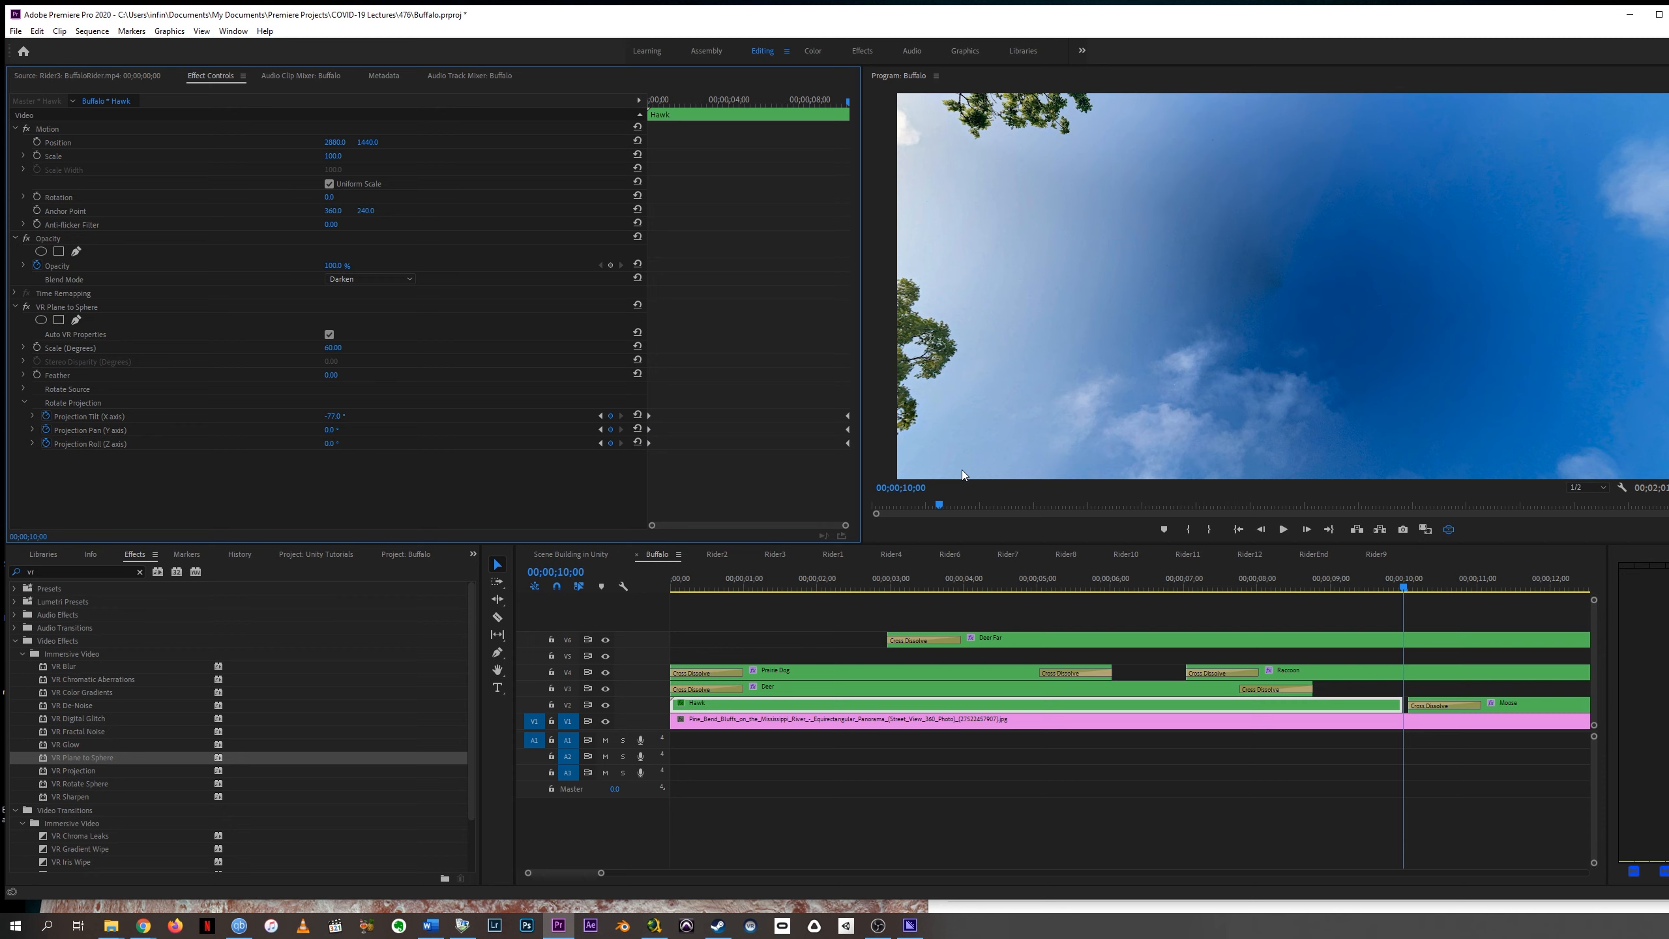
key("Left")
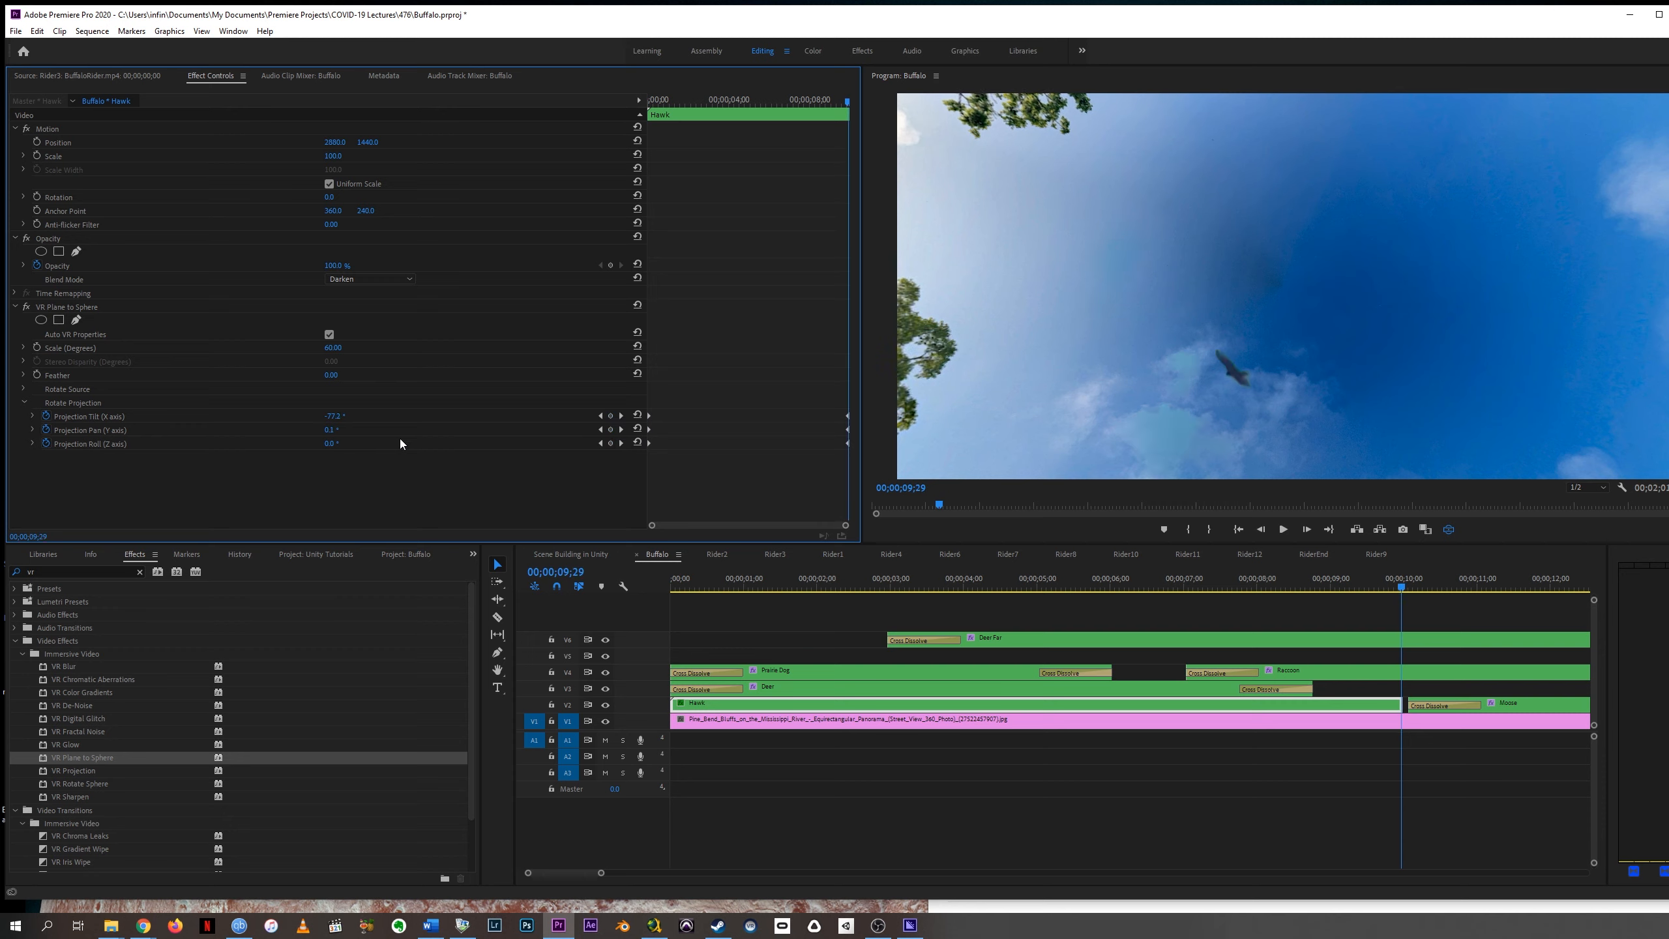
left_click_drag(1234, 371, 1108, 378)
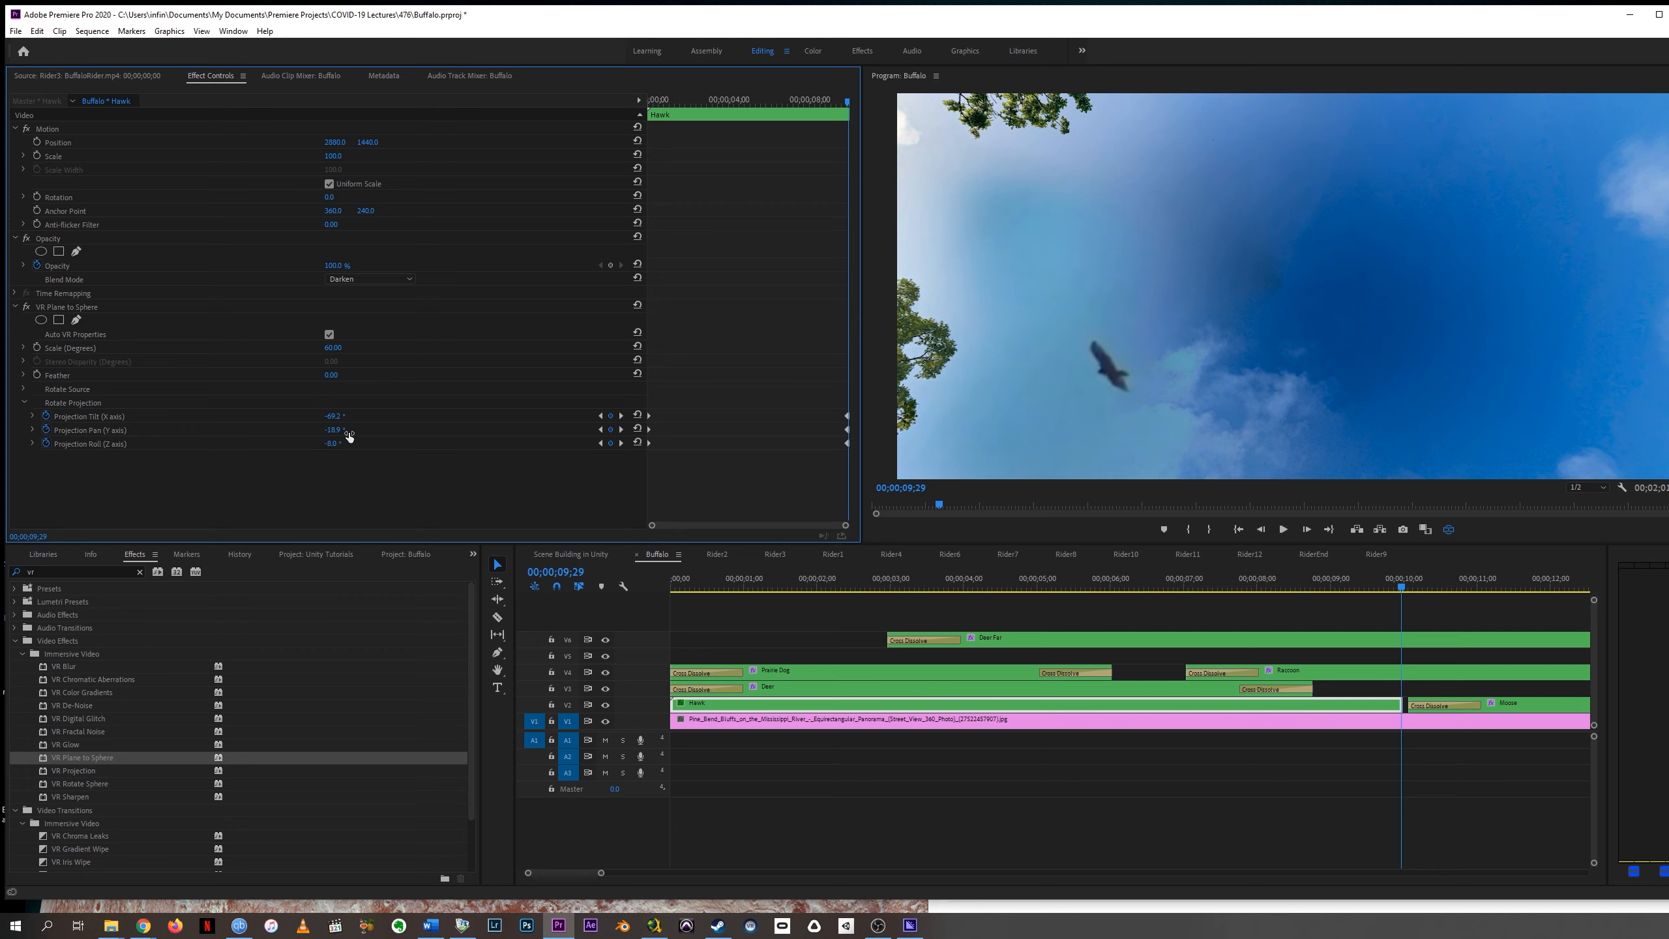
left_click_drag(333, 429, 322, 429)
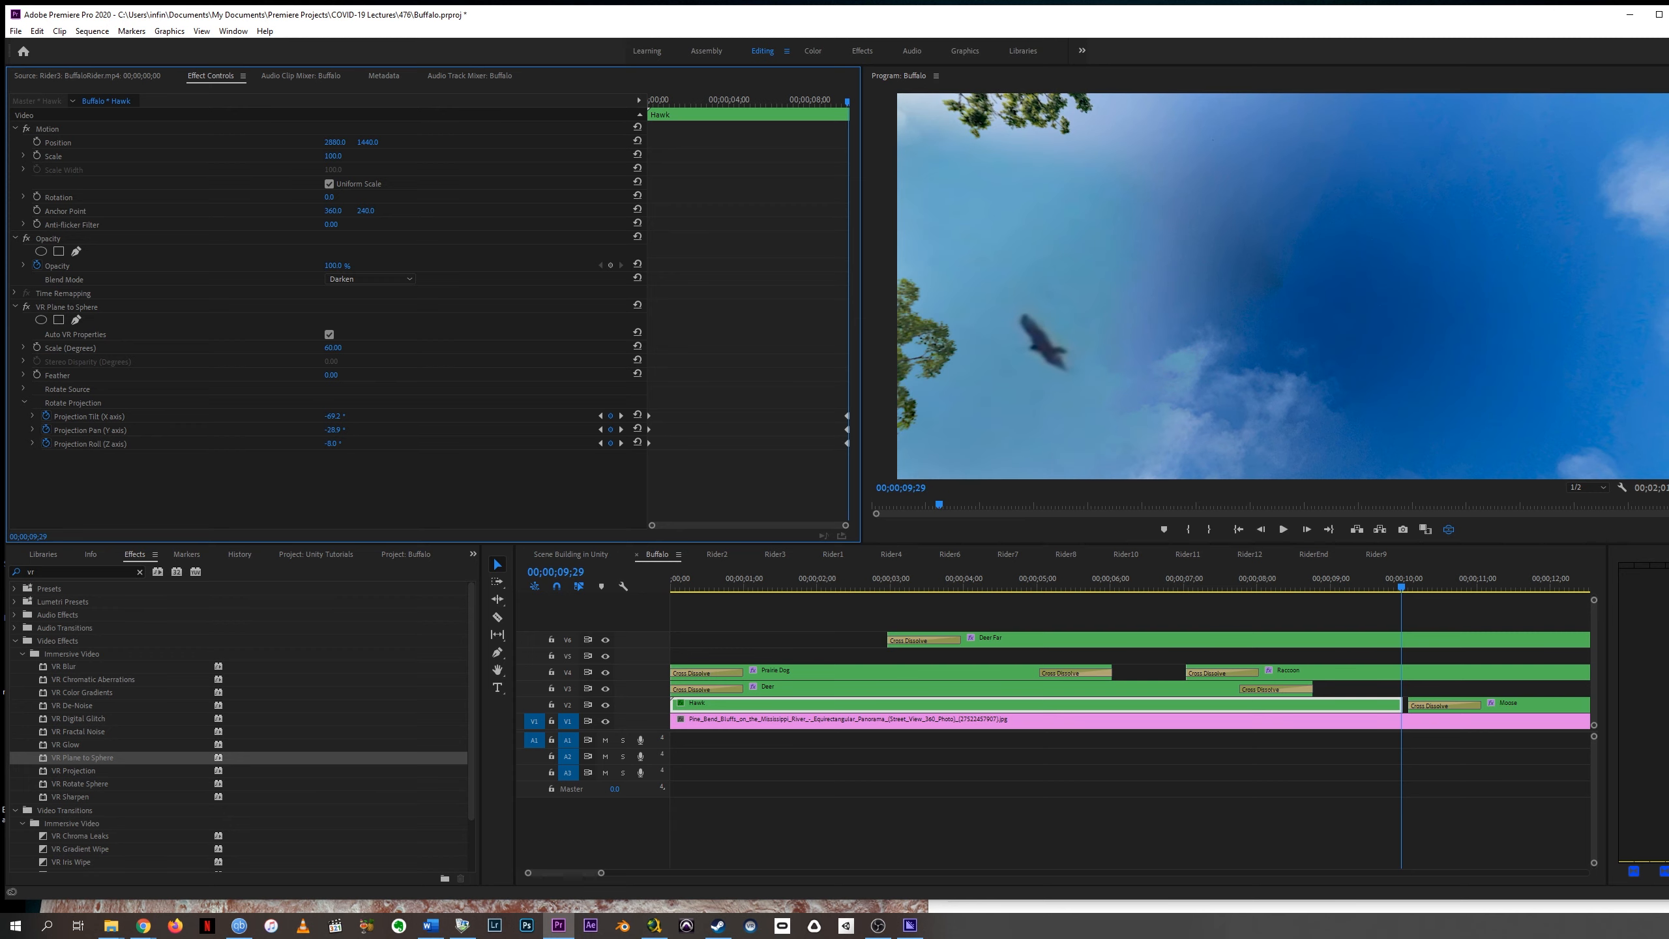
Open the nested Hawk sequence and select the BuffaloRider.mp4 clip's opacity mask at 00;00;09;20
left_click(778, 708)
double_click(777, 707)
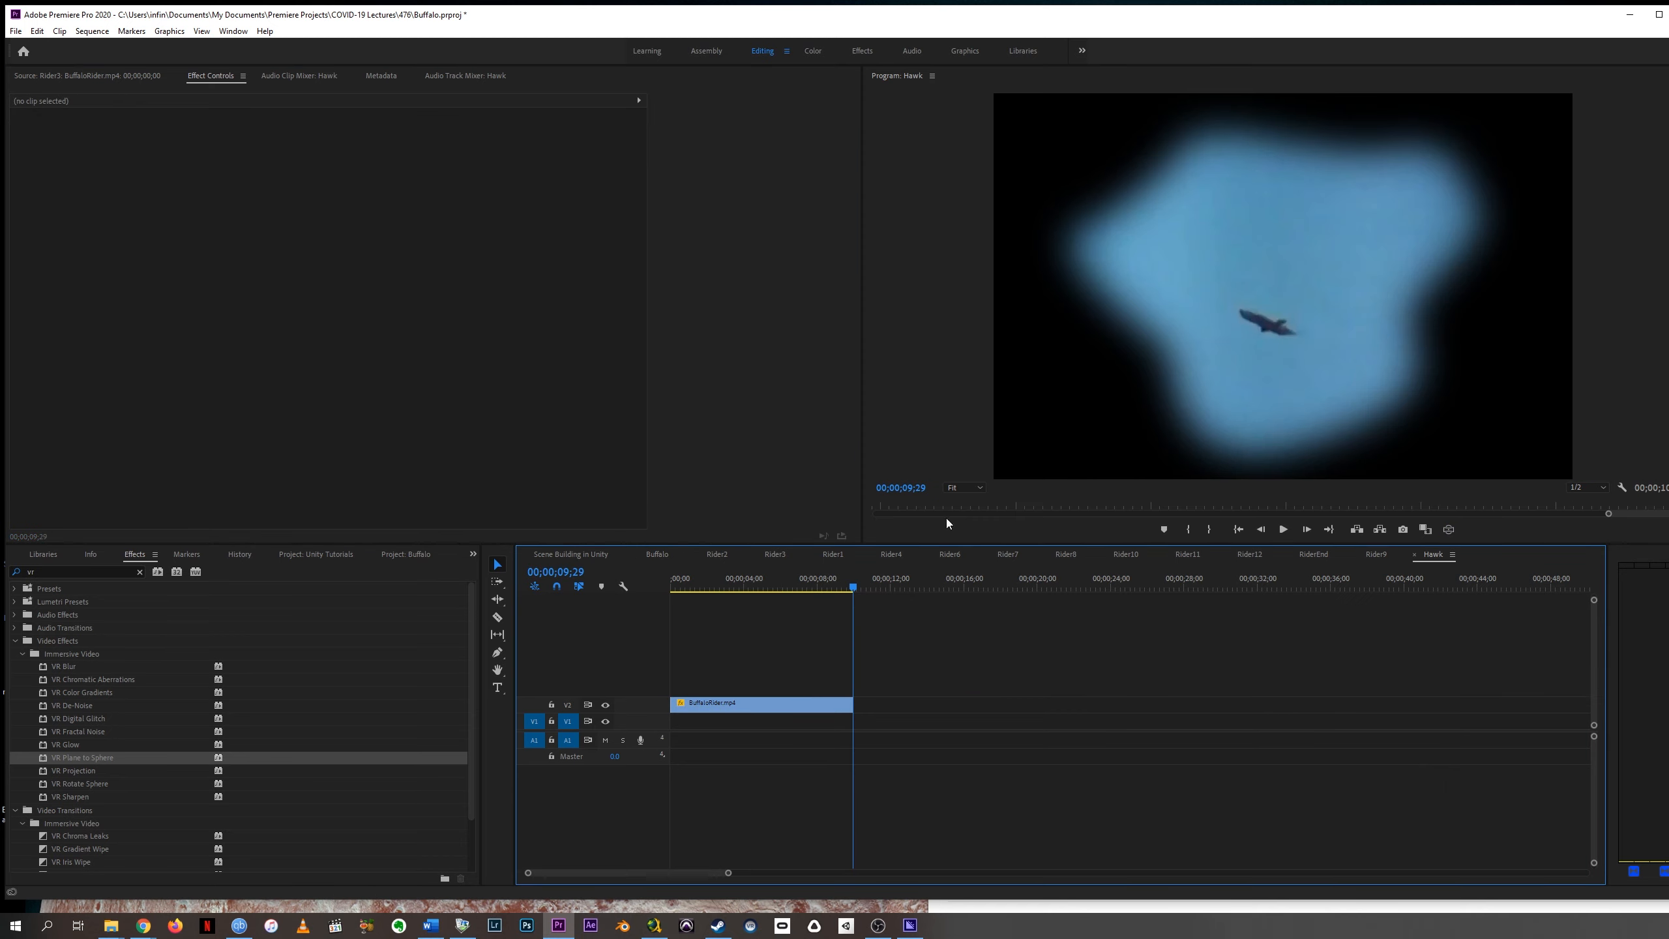
mouse_move(851, 592)
left_mouse_down()
mouse_move(827, 593)
mouse_move(847, 597)
left_mouse_up()
left_click(787, 705)
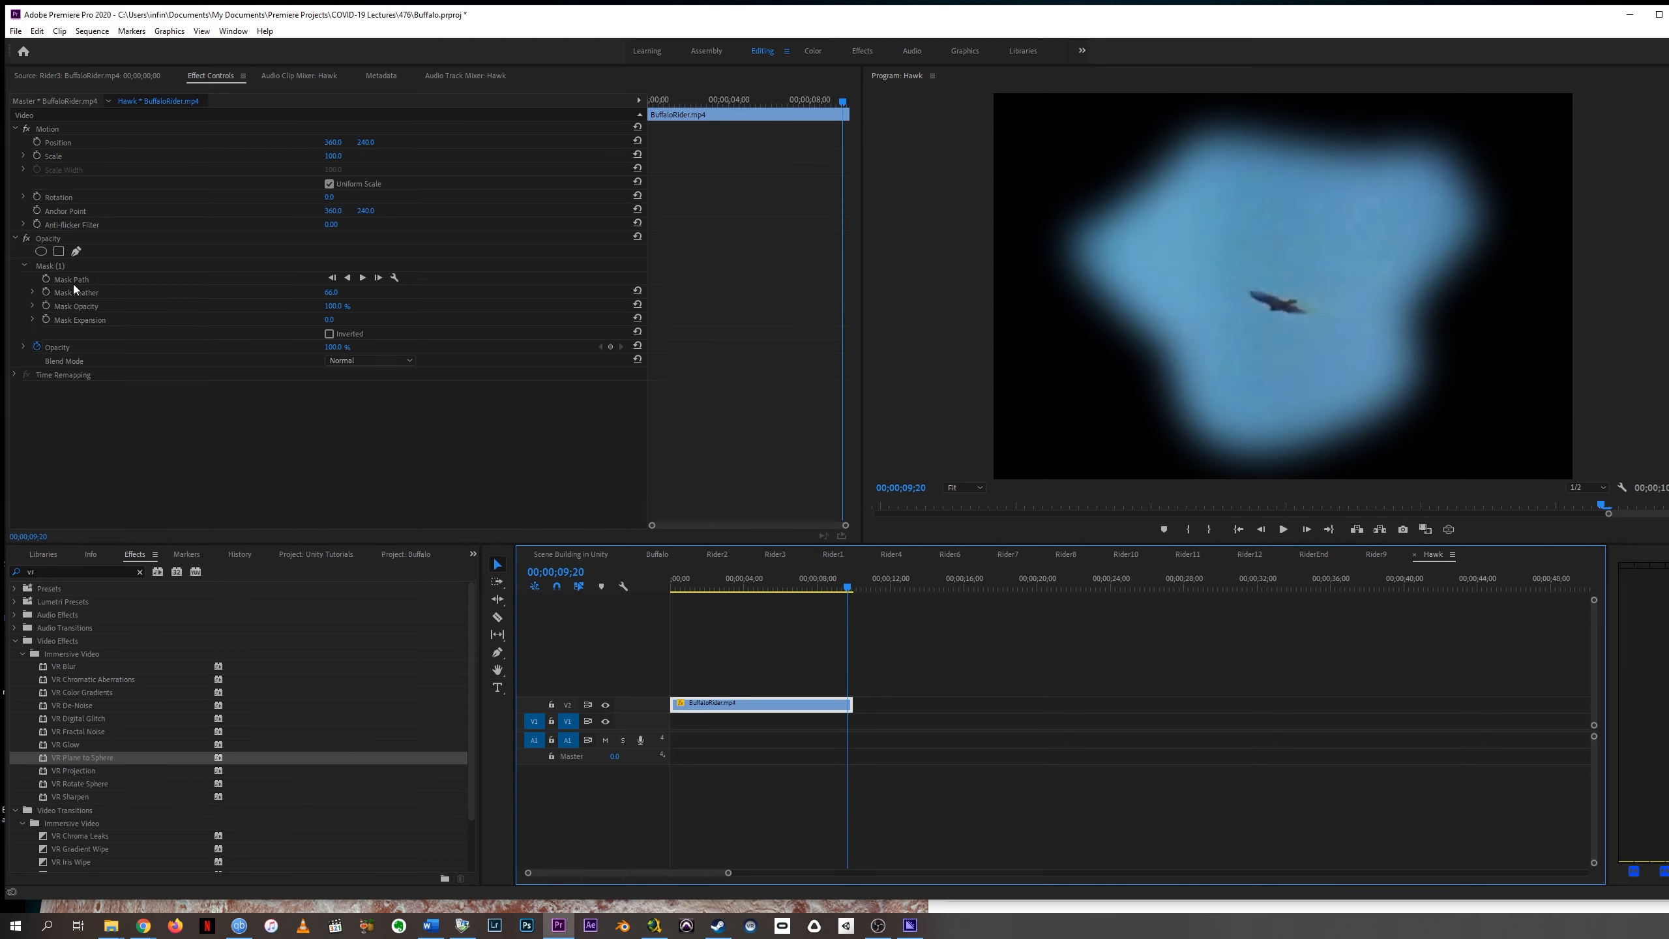
left_click(55, 266)
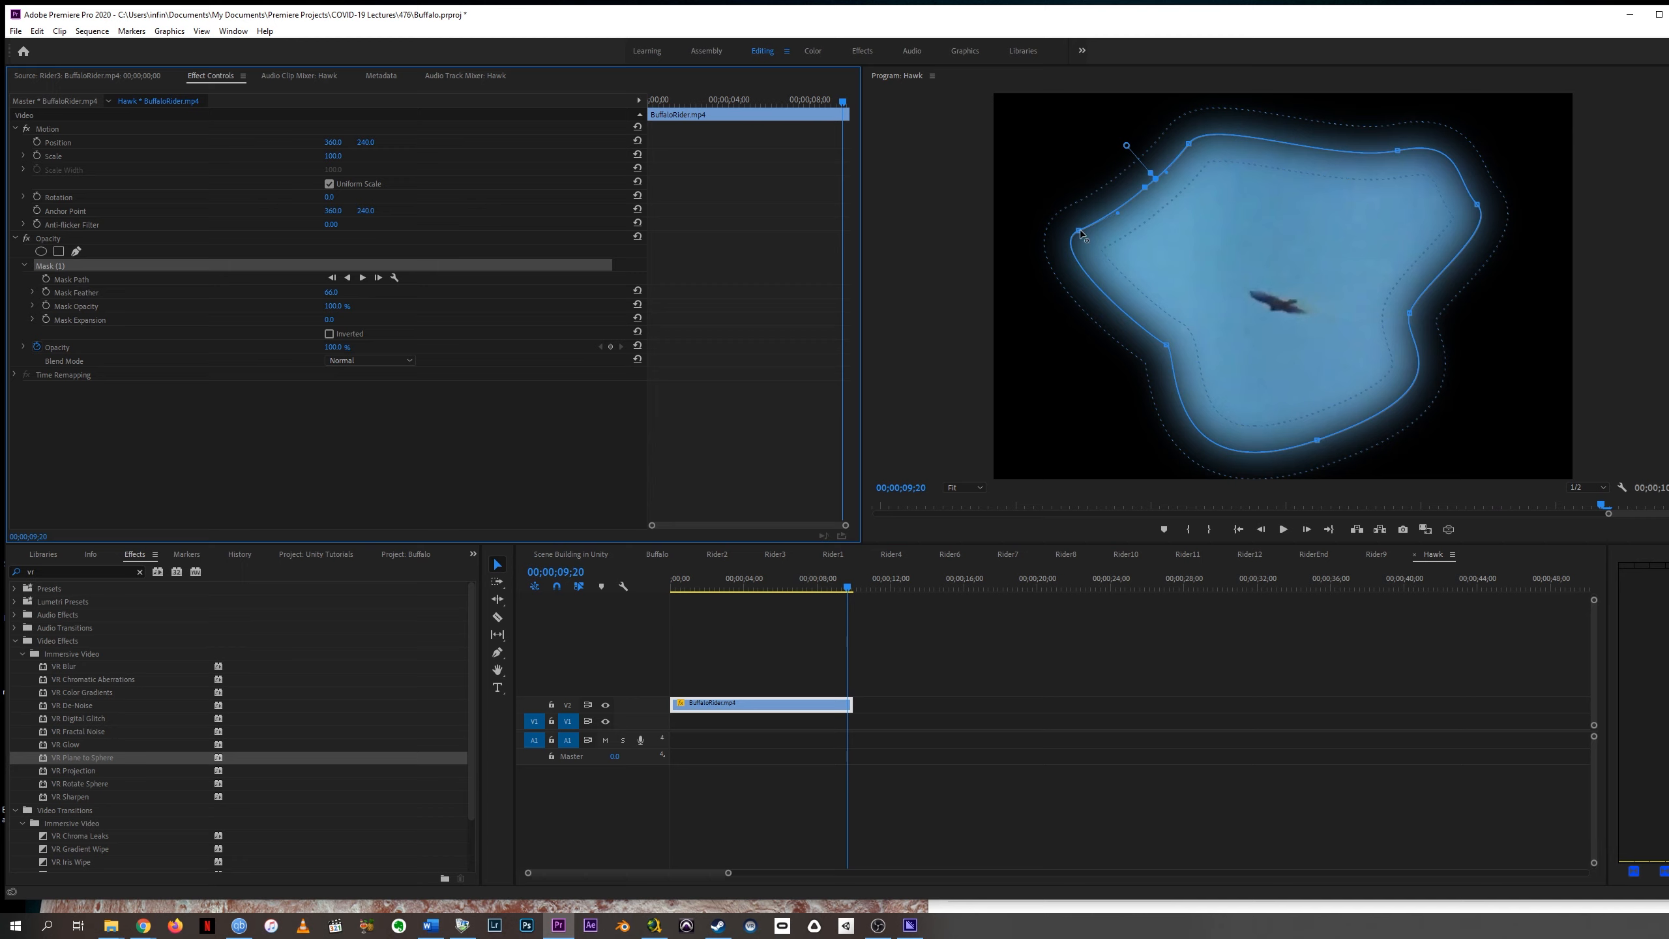
Pull the mask points on the left and upper-left edge inward to fit the mask closer around the hawk
left_click_drag(1081, 234, 1162, 263)
left_click_drag(1155, 190, 1202, 206)
left_click_drag(1193, 144, 1237, 251)
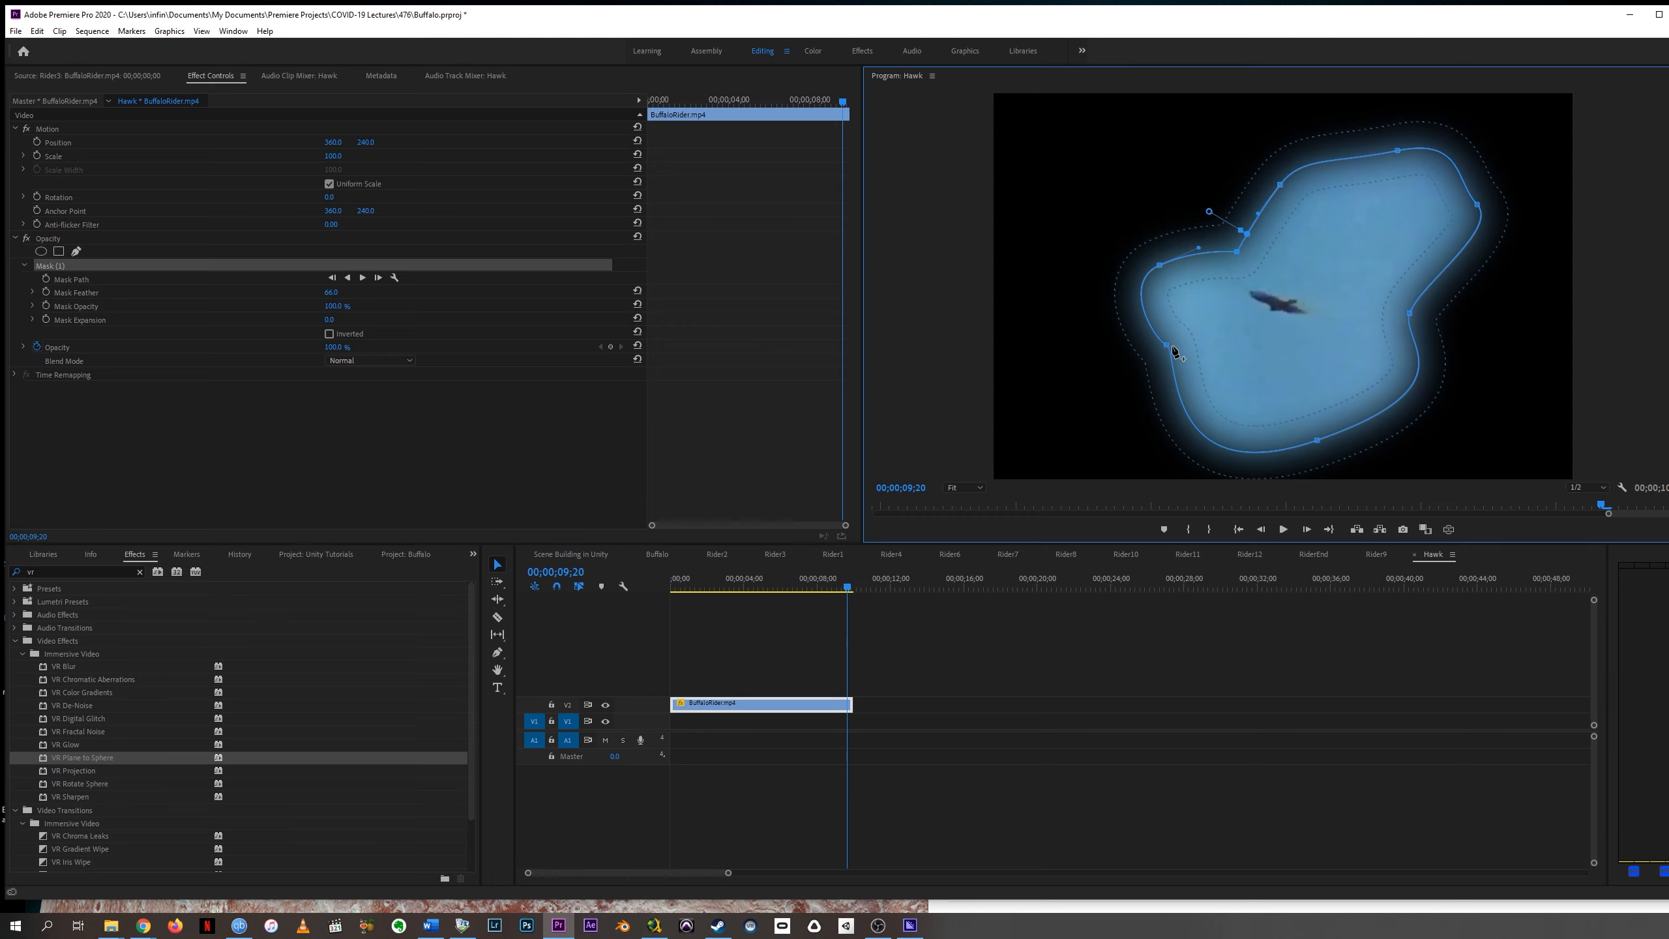
left_click_drag(1167, 349, 1199, 334)
At 00;00;05;15, move the mask's upper-left points outward to leave more room around the hawk
mouse_move(797, 593)
left_mouse_down()
mouse_move(833, 590)
mouse_move(773, 601)
left_mouse_up()
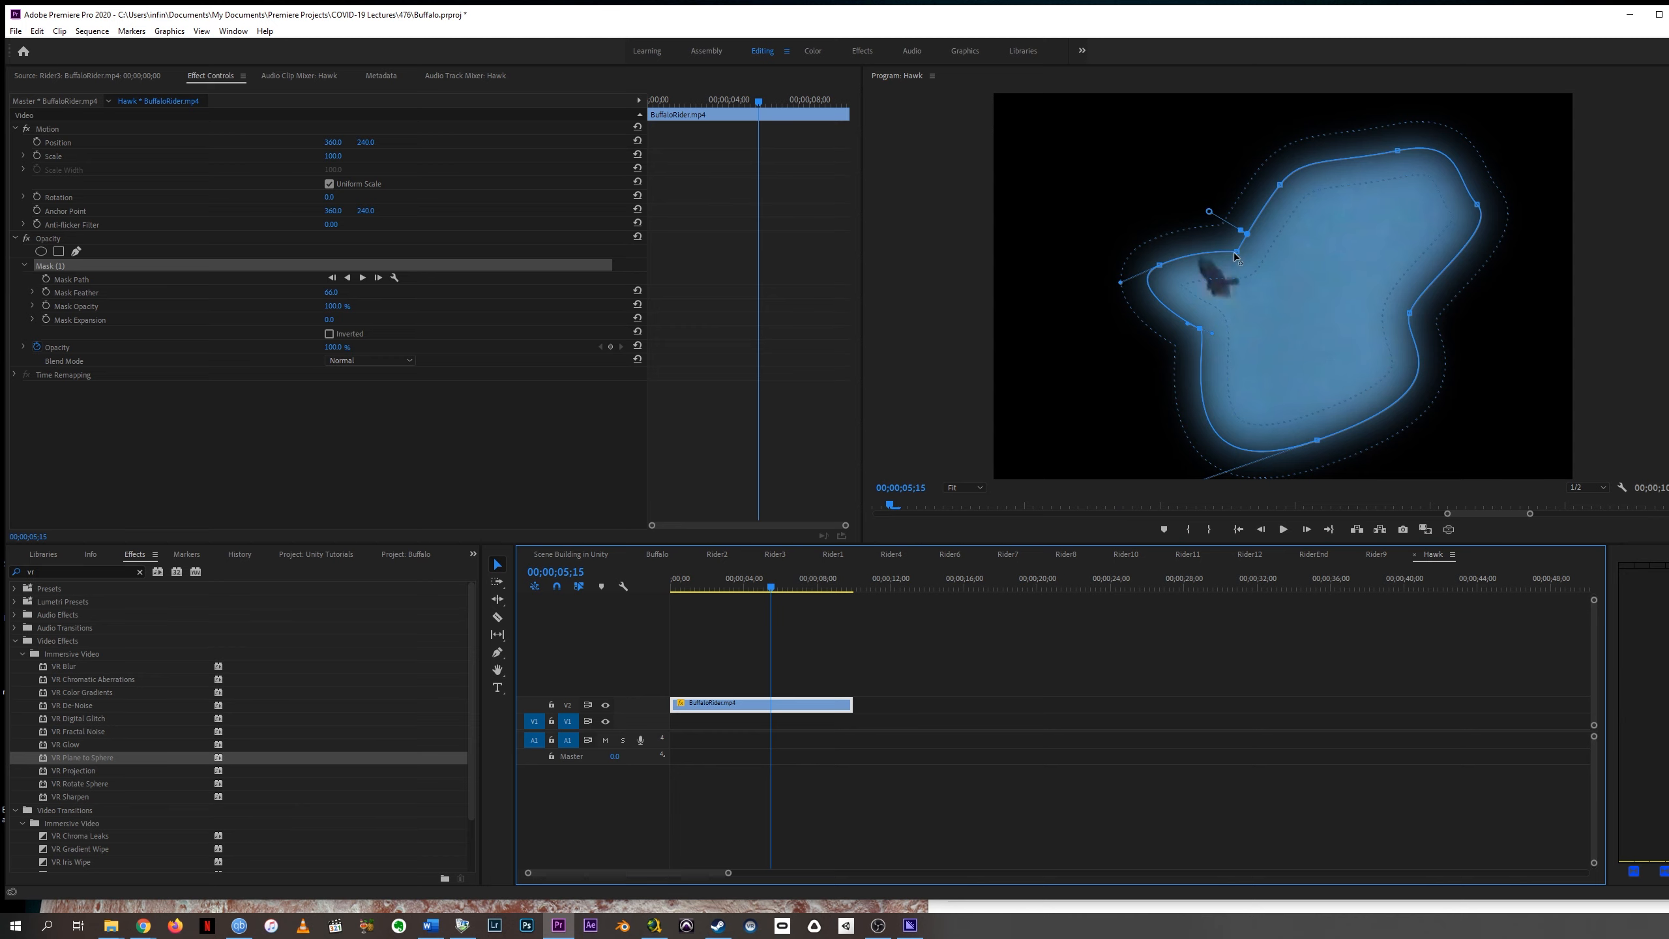
left_click_drag(1235, 257, 1135, 240)
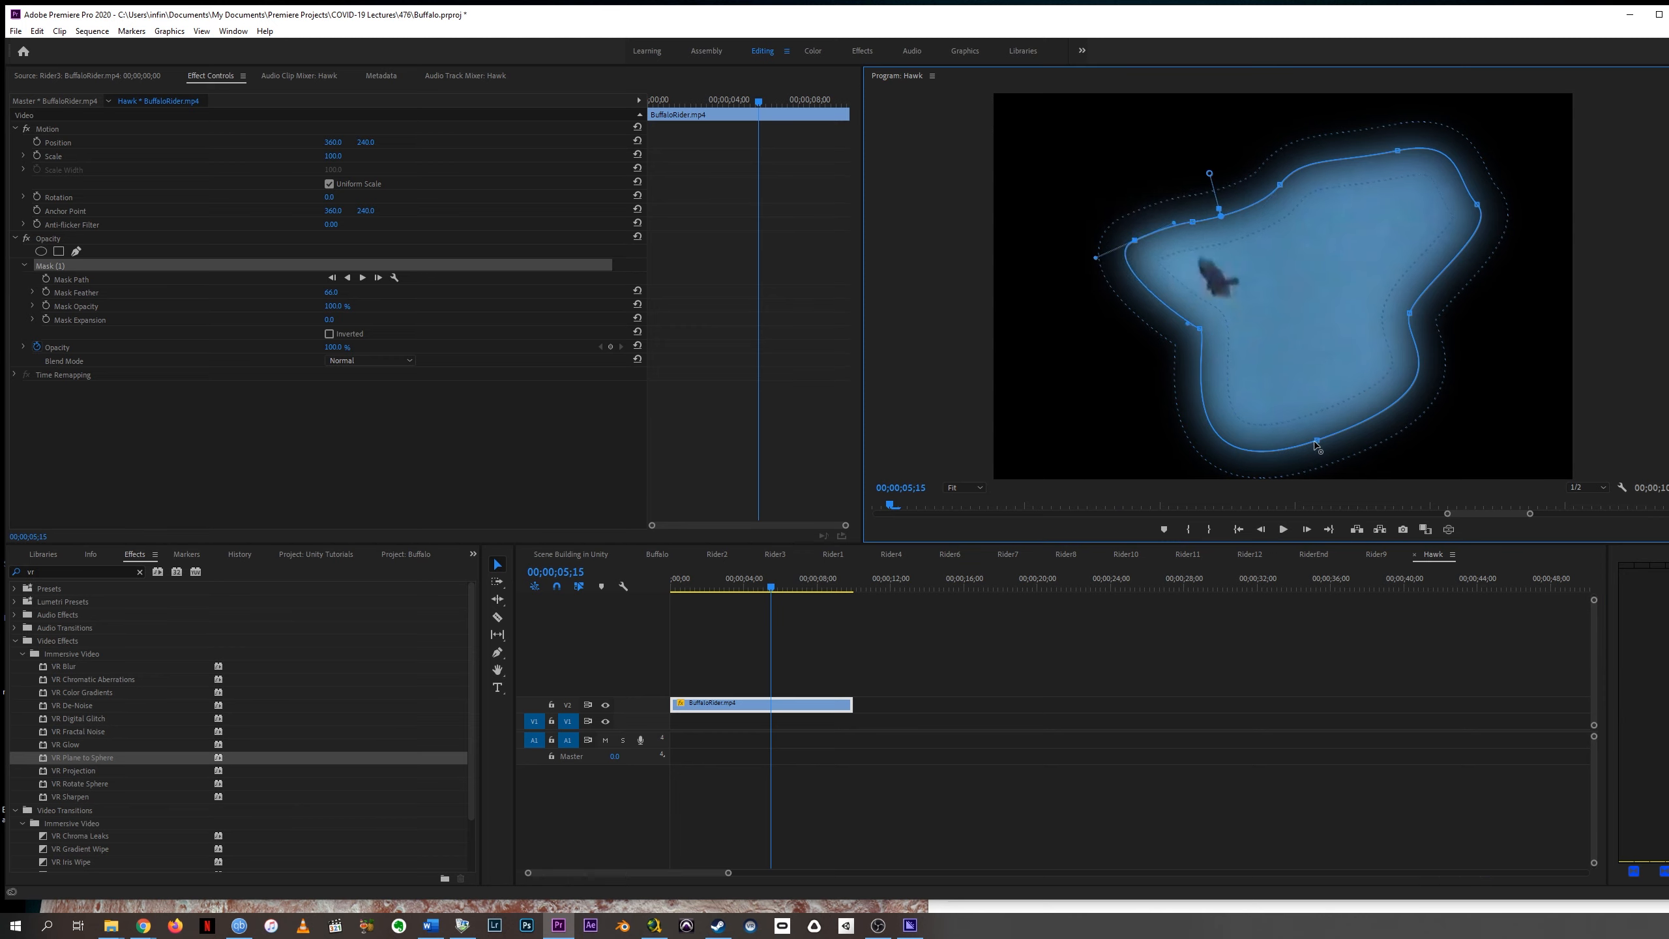